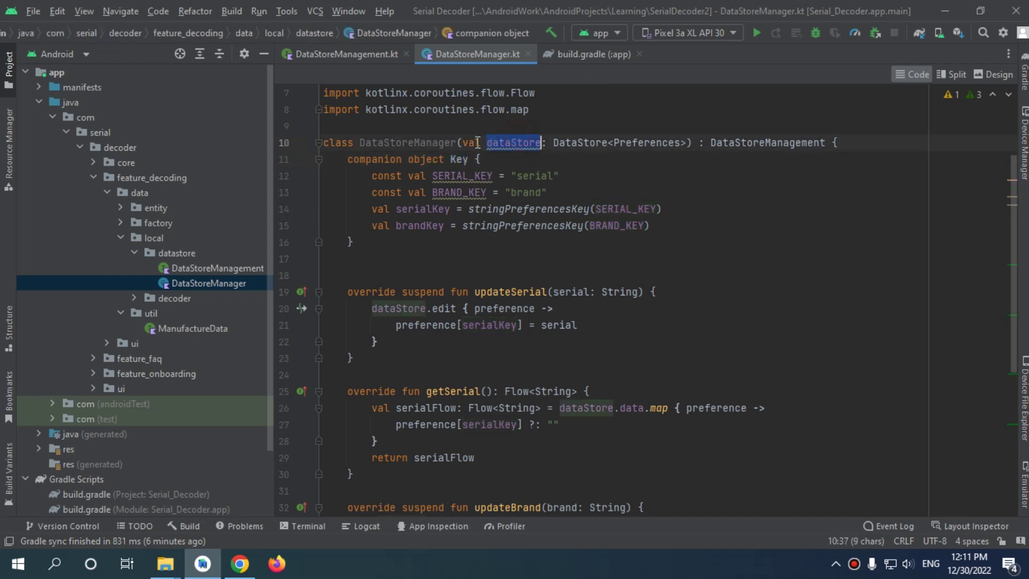
{"action": "left_click", "coordinate": [456, 143]}
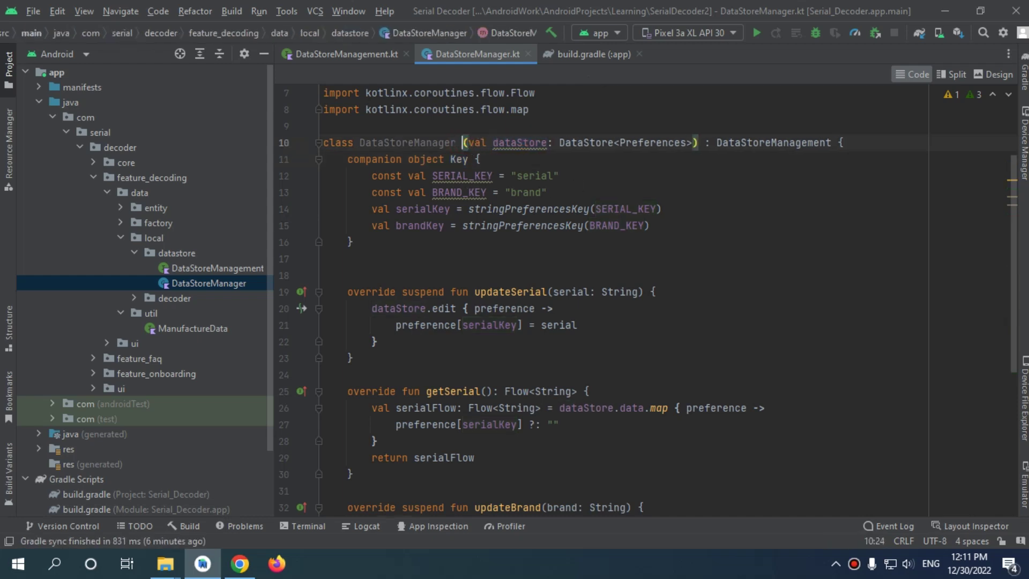
{"action": "type", "text": "@In"}
{"action": "key", "text": "Return"}
{"action": "type", "text": "ct c"}
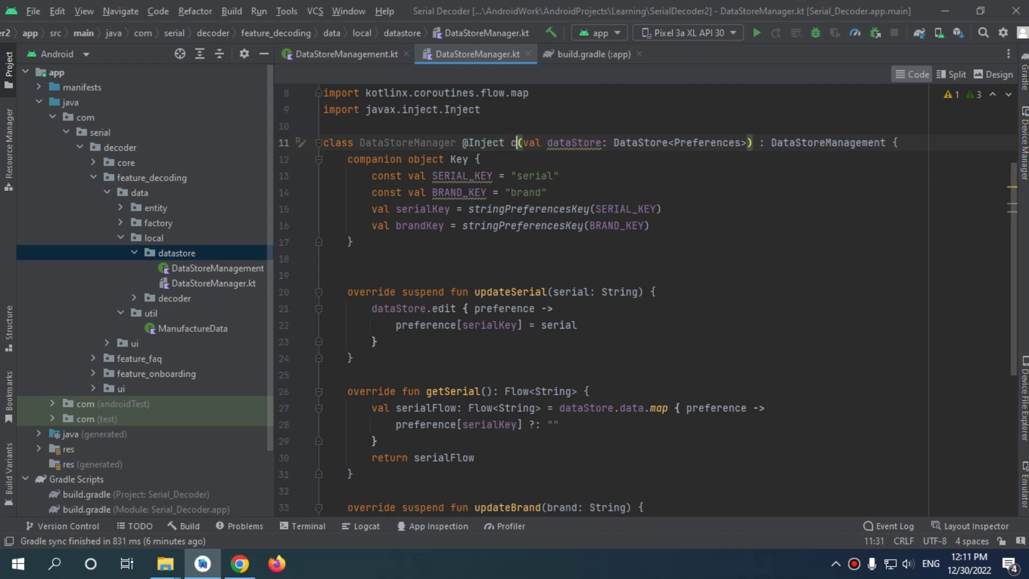
{"action": "key", "text": "Tab"}
{"action": "key", "text": "Return"}
{"action": "key", "text": "ctrl+z"}
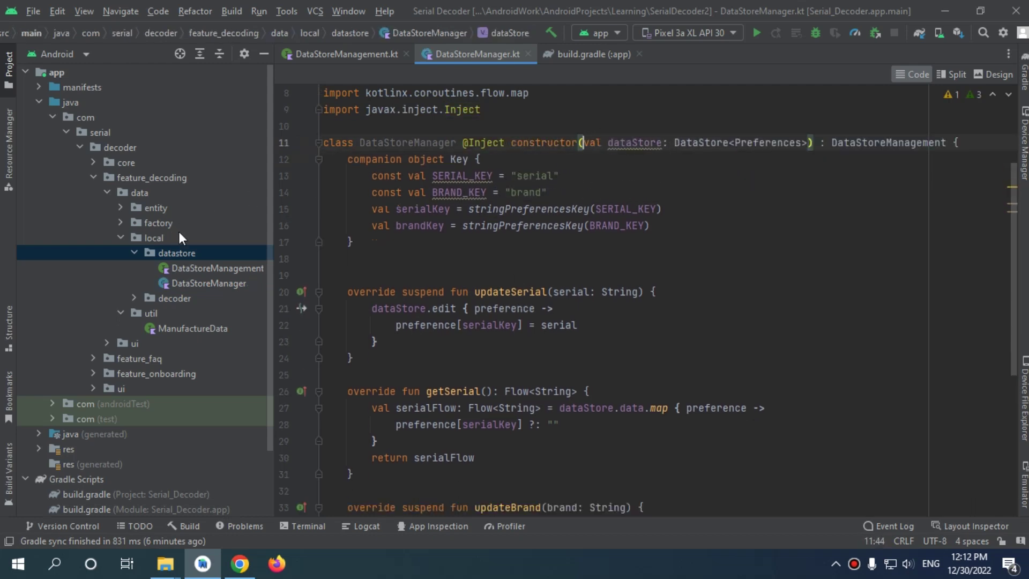
{"action": "double_click", "coordinate": [111, 165]}
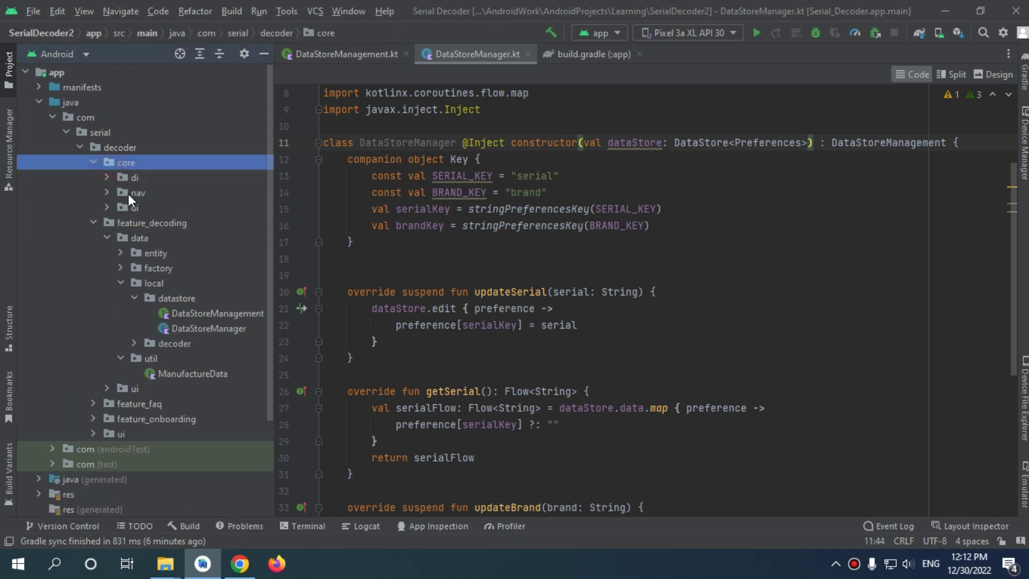
{"action": "double_click", "coordinate": [132, 179]}
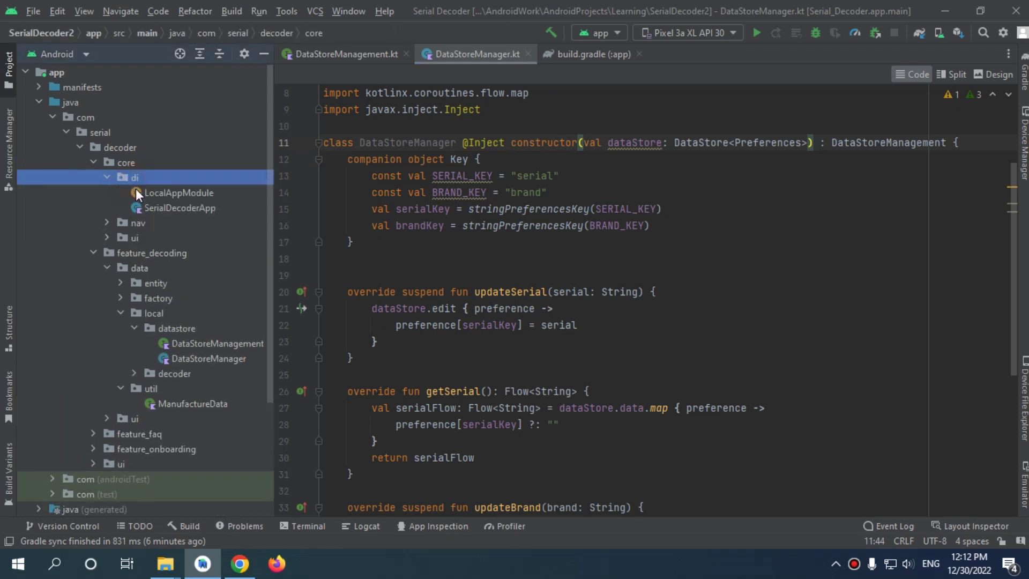
{"action": "double_click", "coordinate": [170, 195]}
{"action": "left_click", "coordinate": [440, 409]}
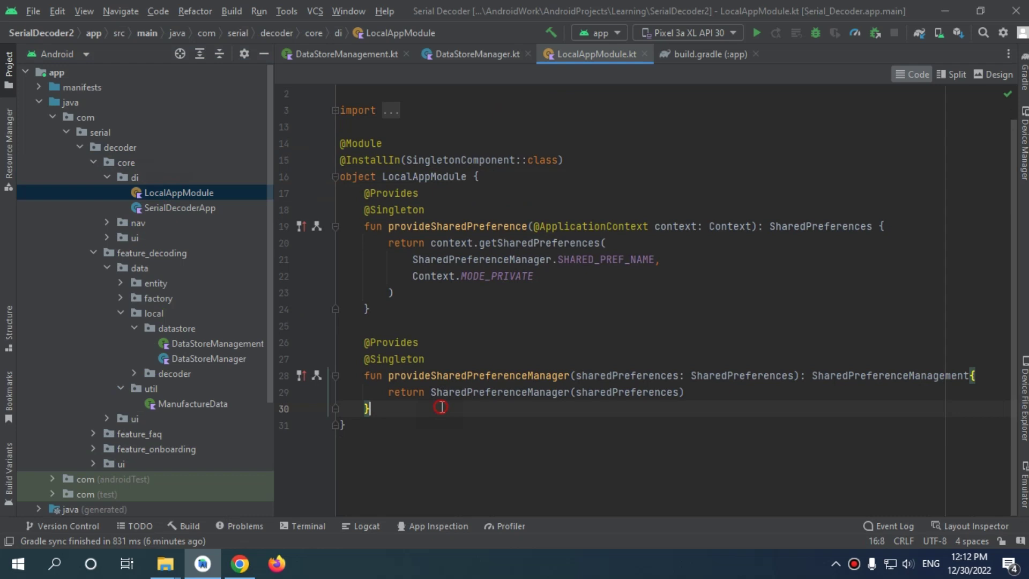
{"action": "key", "text": "Return"}
{"action": "key", "text": "Return"}
{"action": "type", "text": "@P"}
{"action": "key", "text": "Return"}
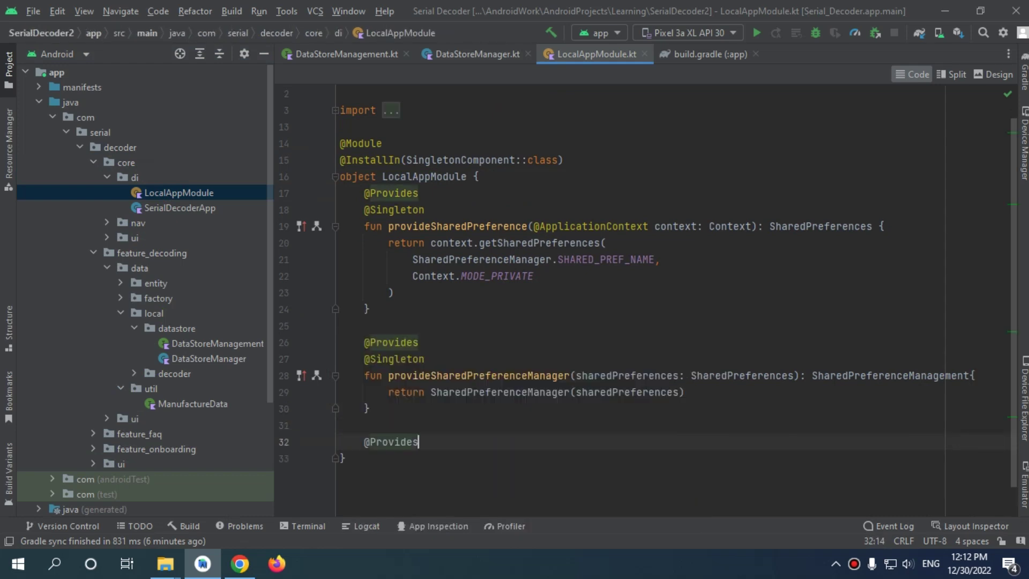
{"action": "key", "text": "Return"}
{"action": "type", "text": "@Si"}
{"action": "key", "text": "Return"}
{"action": "key", "text": "Return"}
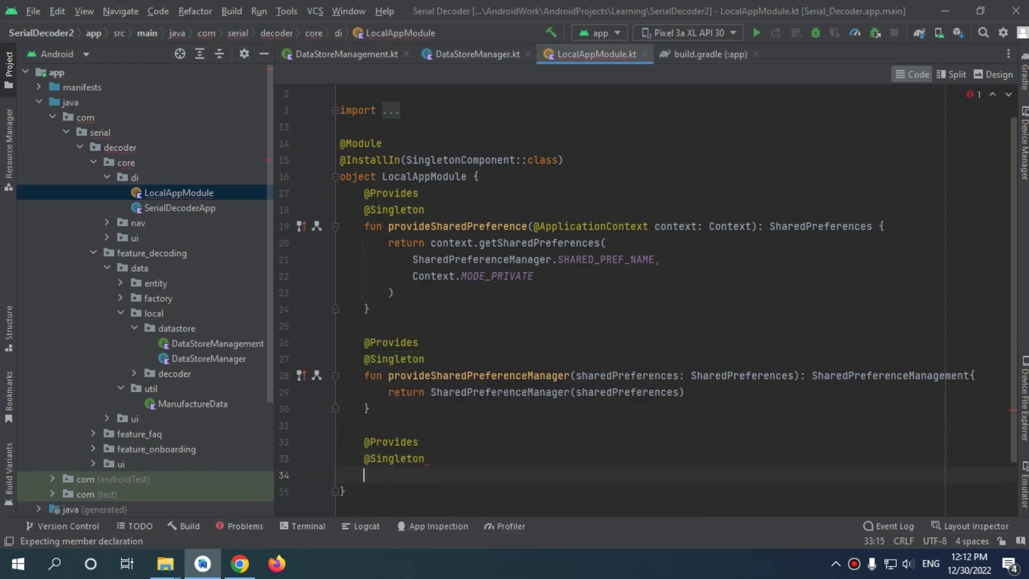
{"action": "type", "text": "fun p"}
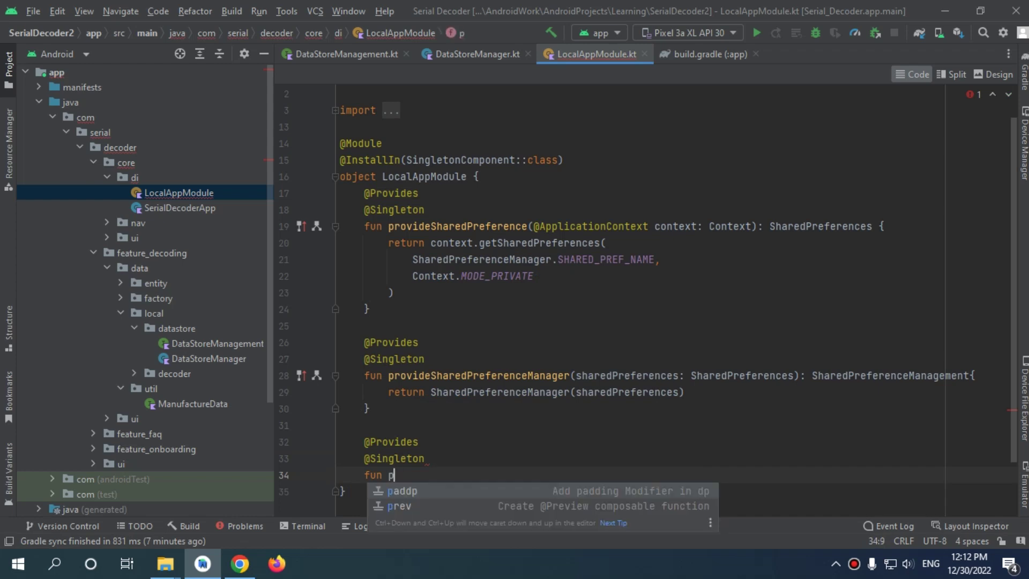
{"action": "type", "text": "rovde"}
{"action": "key", "text": "BackSpace"}
{"action": "key", "text": "BackSpace"}
{"action": "type", "text": "ide"}
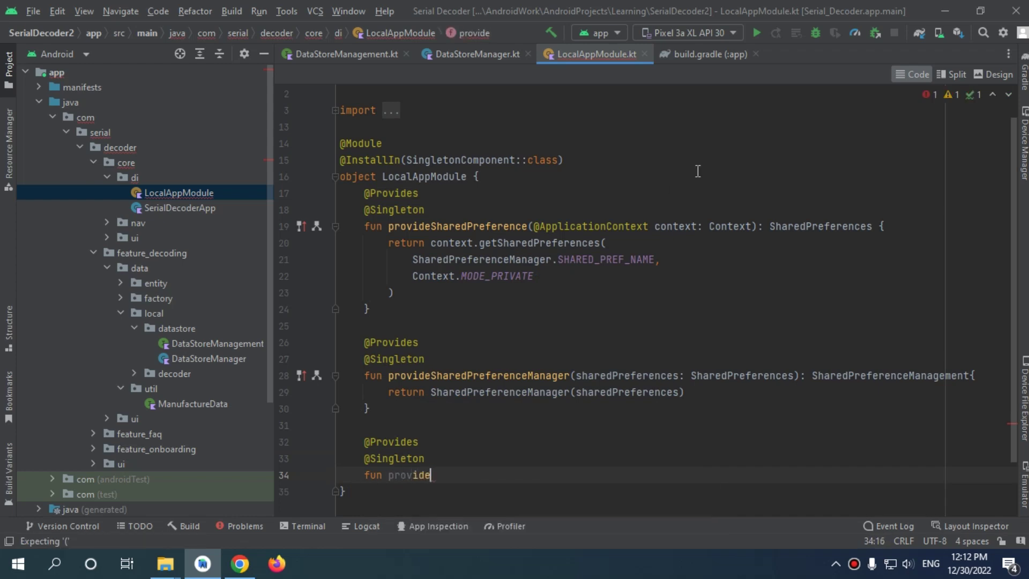
Give the provider a DataStore<Preferences> return type, matching DataStoreManager.kt, and a function body
{"action": "left_click", "coordinate": [434, 53]}
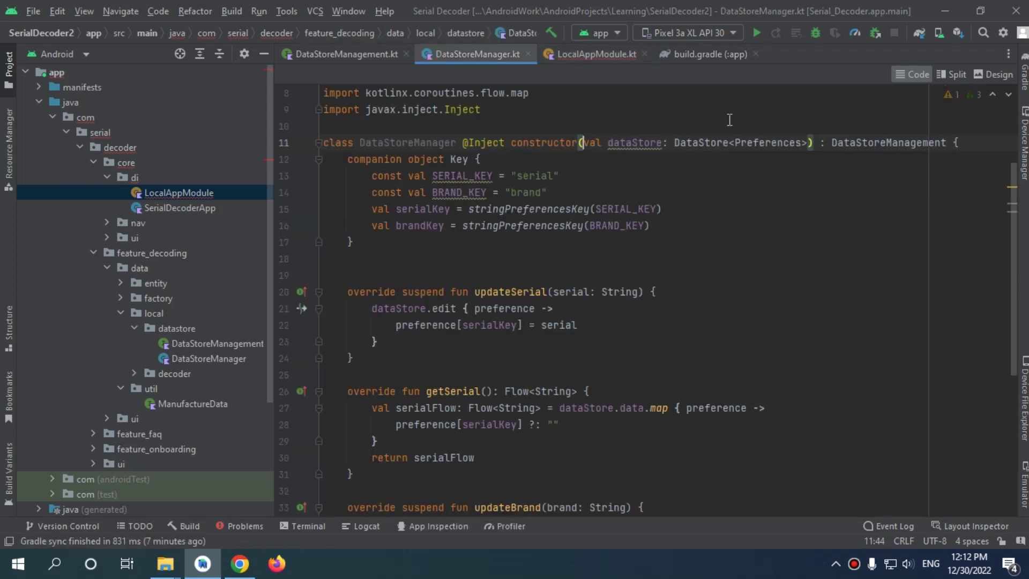
{"action": "left_click_drag", "start_coordinate": [675, 143], "coordinate": [808, 143]}
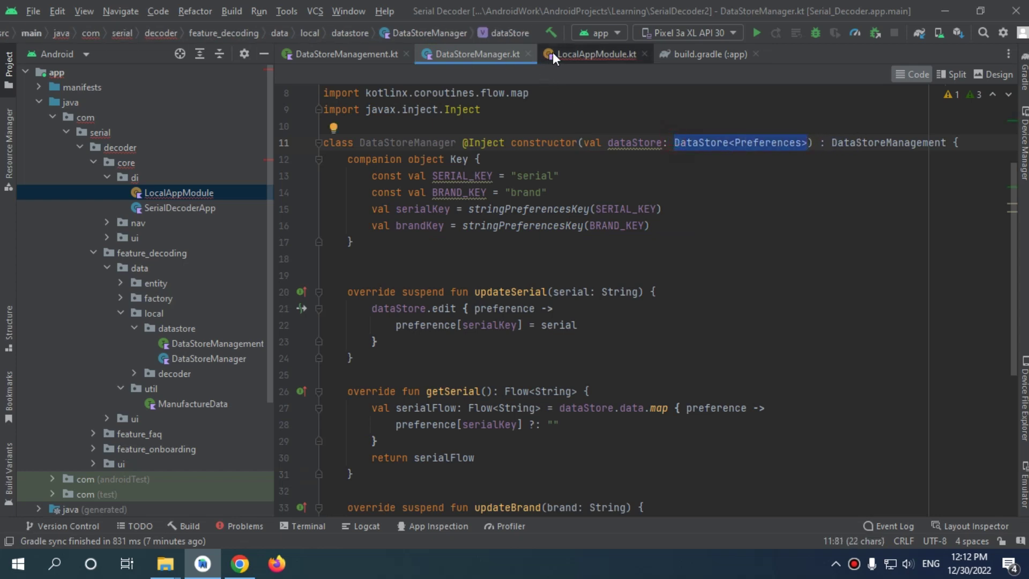
{"action": "left_click", "coordinate": [314, 57]}
{"action": "left_click", "coordinate": [597, 54]}
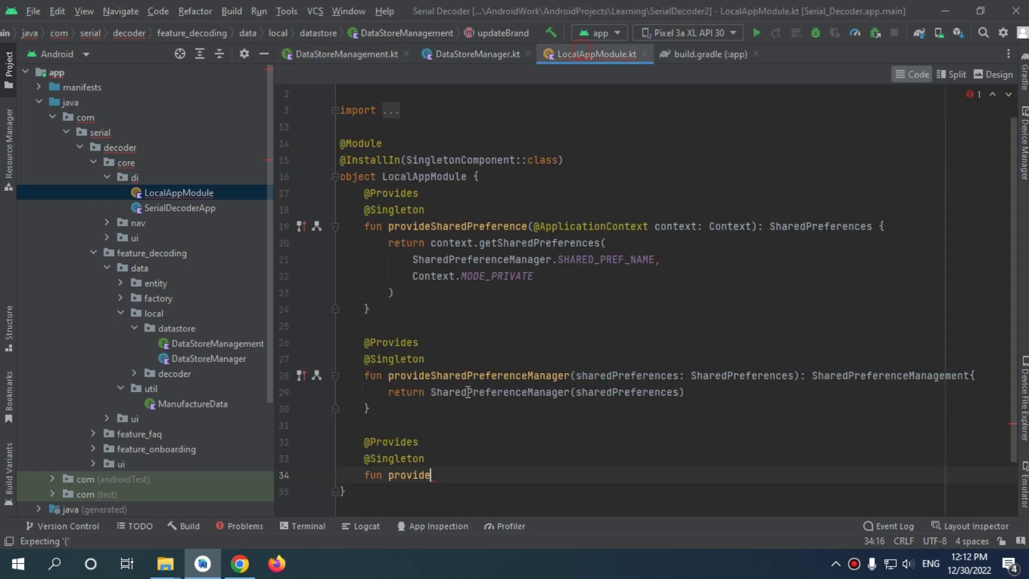
{"action": "type", "text": "DataSt"}
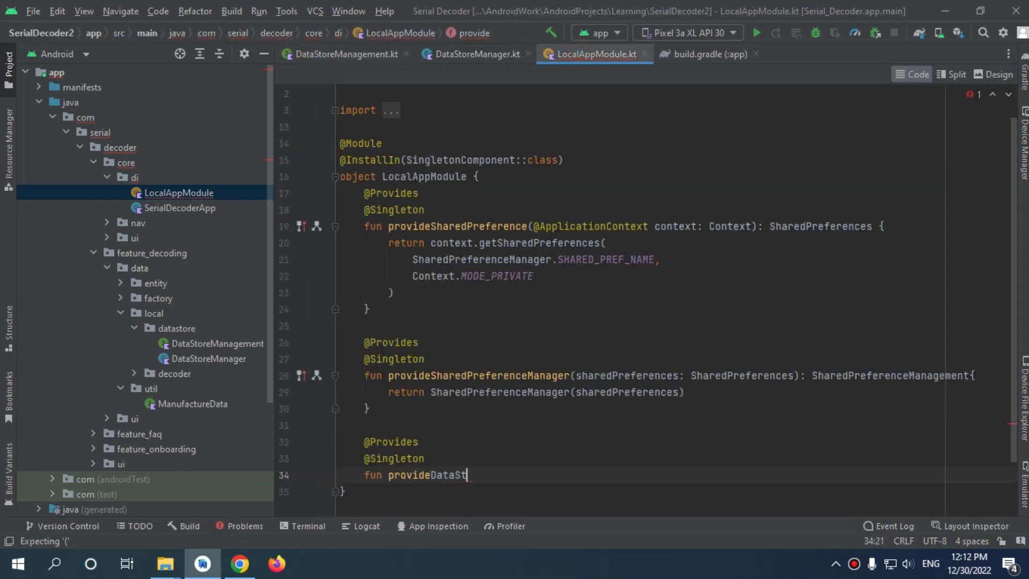
{"action": "type", "text": "orePreference("}
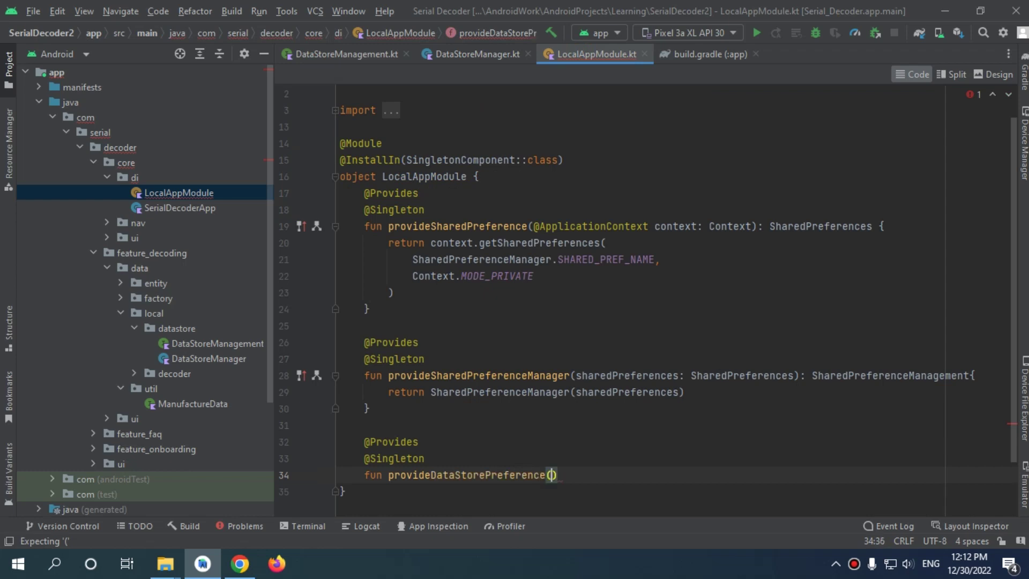
{"action": "type", "text": "){"}
{"action": "key", "text": "Left"}
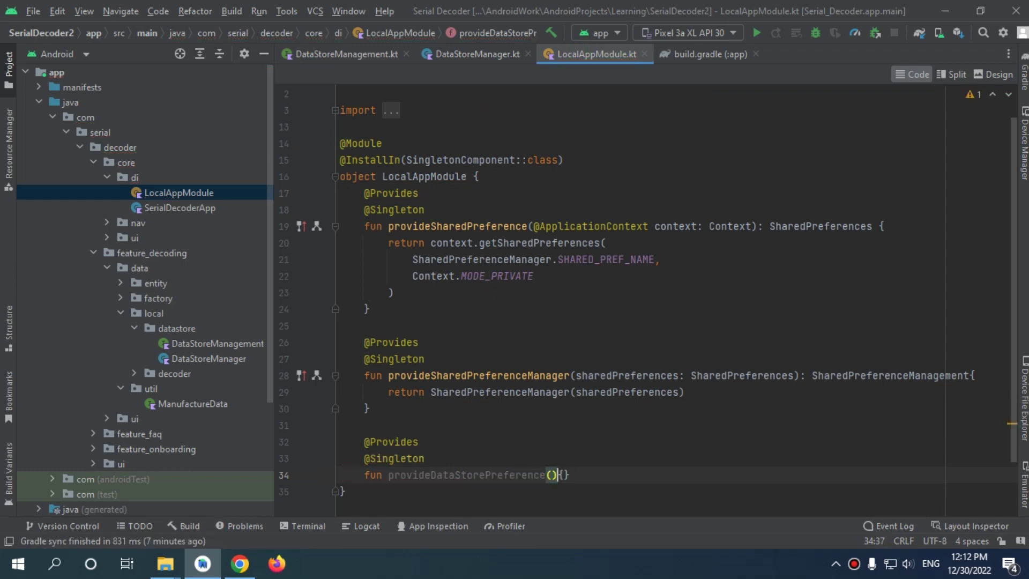
{"action": "type", "text": ": DataStore<Preferences>"}
{"action": "key", "text": "Right"}
{"action": "key", "text": "Return"}
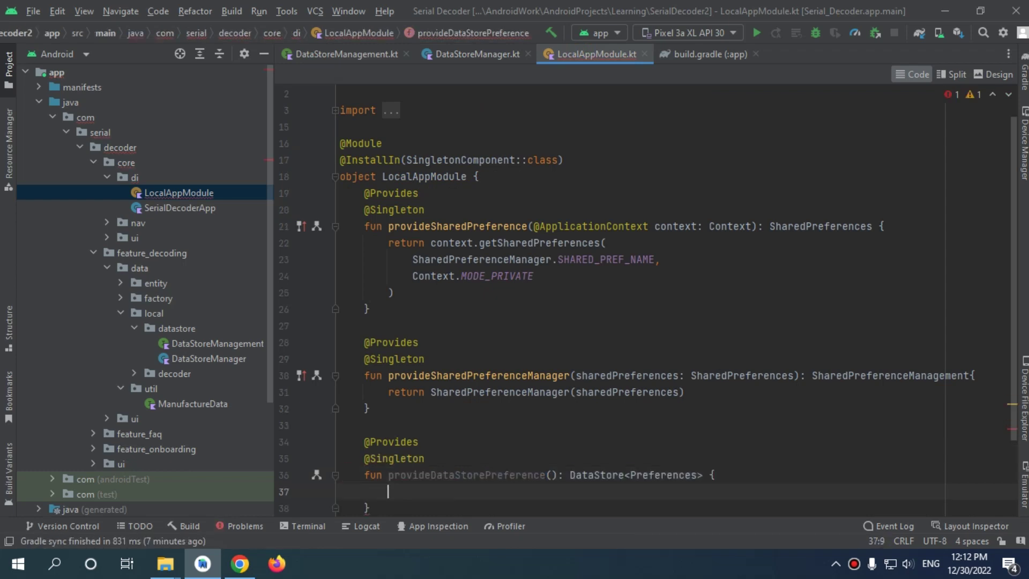
{"action": "type", "text": "return "}
{"action": "type", "text": "cont"}
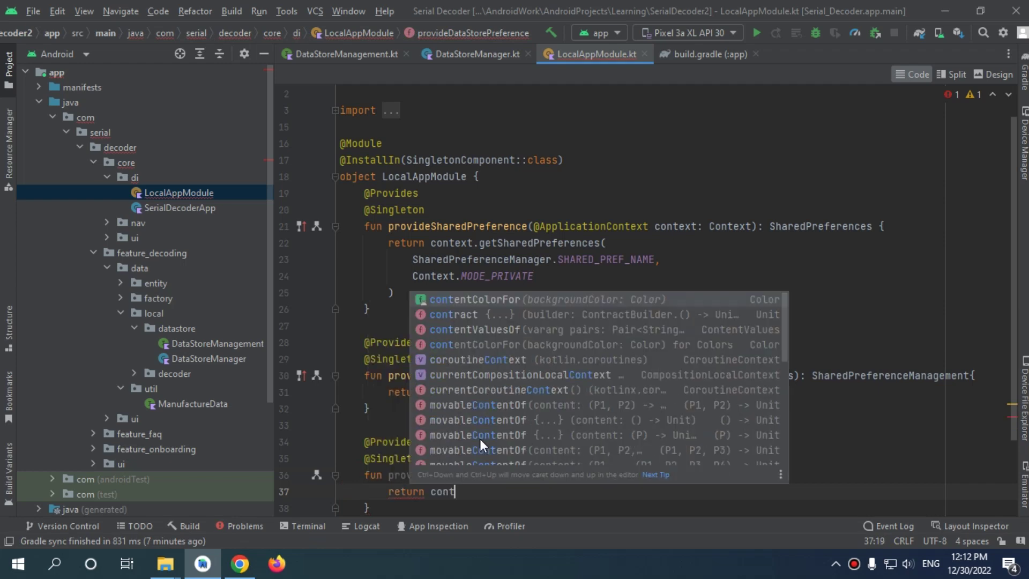
{"action": "type", "text": "ext.DataS"}
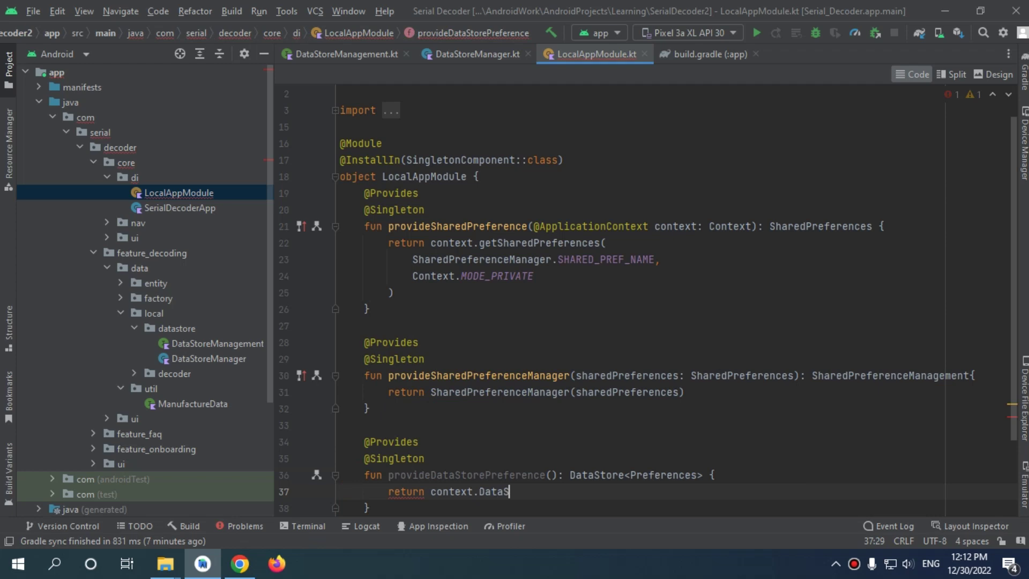
{"action": "key", "text": "BackSpace"}
{"action": "key", "text": "BackSpace"}
{"action": "key", "text": "BackSpace"}
{"action": "key", "text": "BackSpace"}
{"action": "type", "text": "data"}
{"action": "left_click", "coordinate": [550, 475]}
{"action": "type", "text": "@A"}
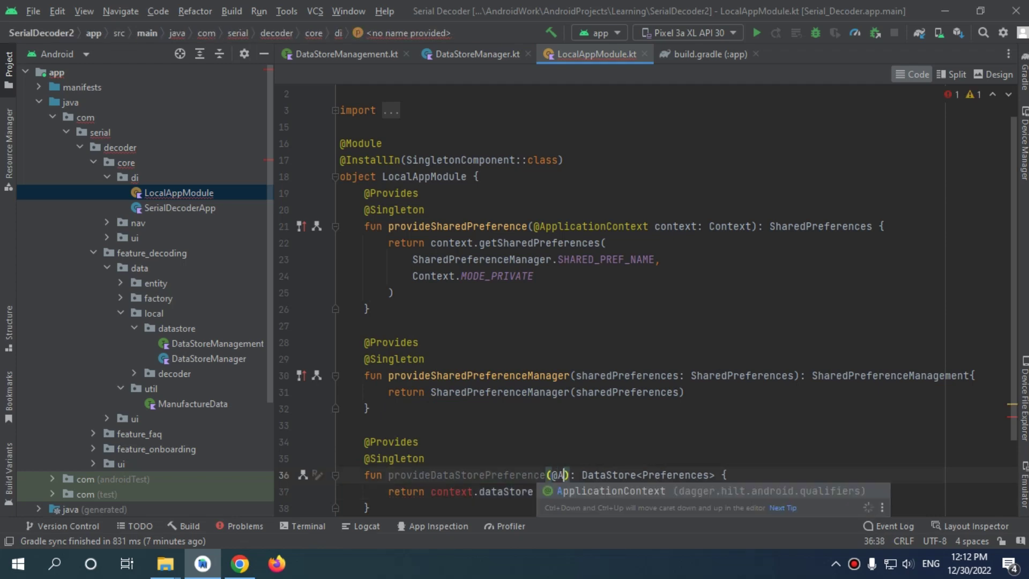
{"action": "key", "text": "Return"}
{"action": "type", "text": "context"}
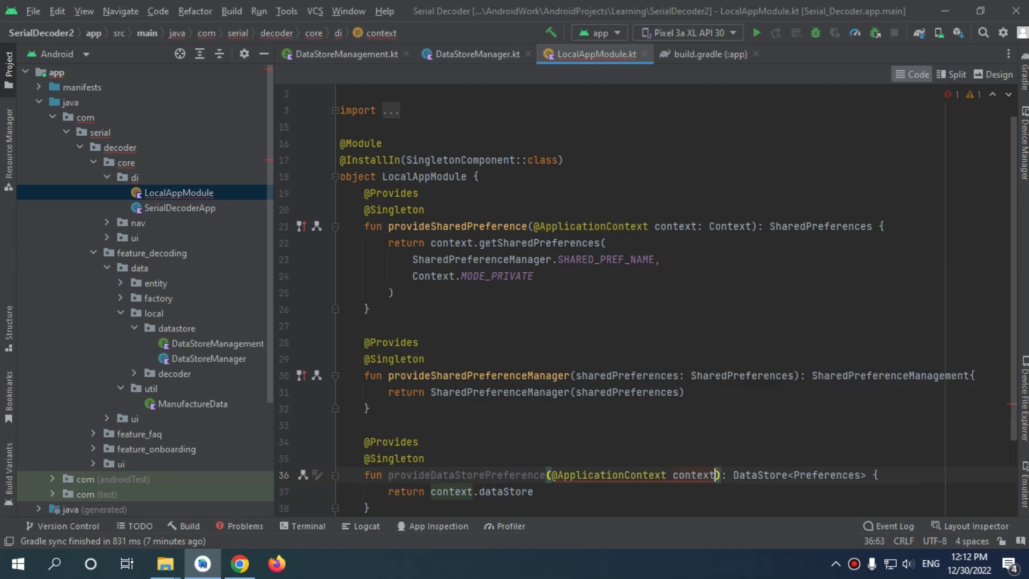
{"action": "type", "text": ": Con"}
{"action": "key", "text": "Return"}
{"action": "left_click", "coordinate": [563, 491]}
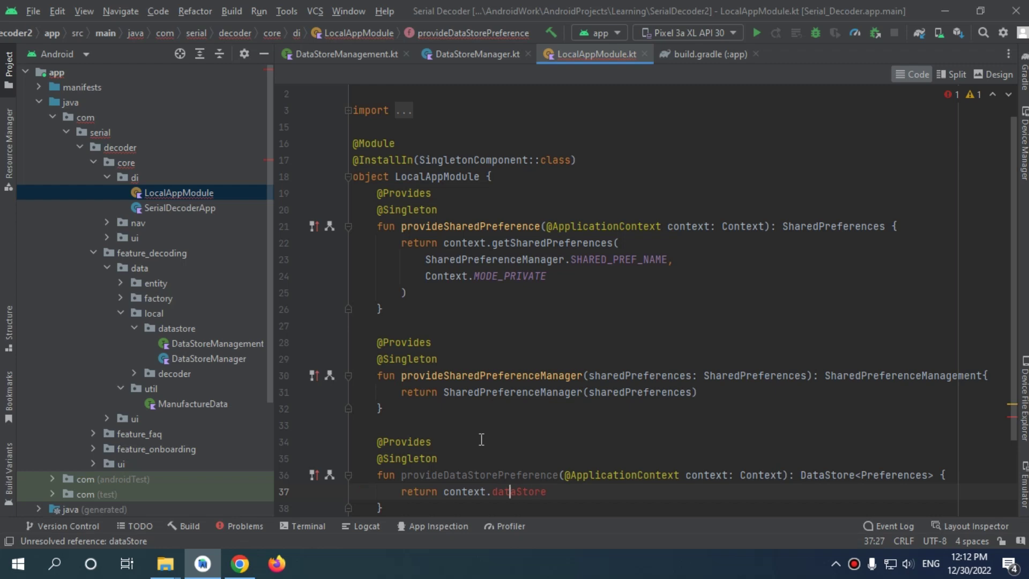
{"action": "scroll", "coordinate": [482, 439], "scroll_direction": "down", "scroll_amount": 1}
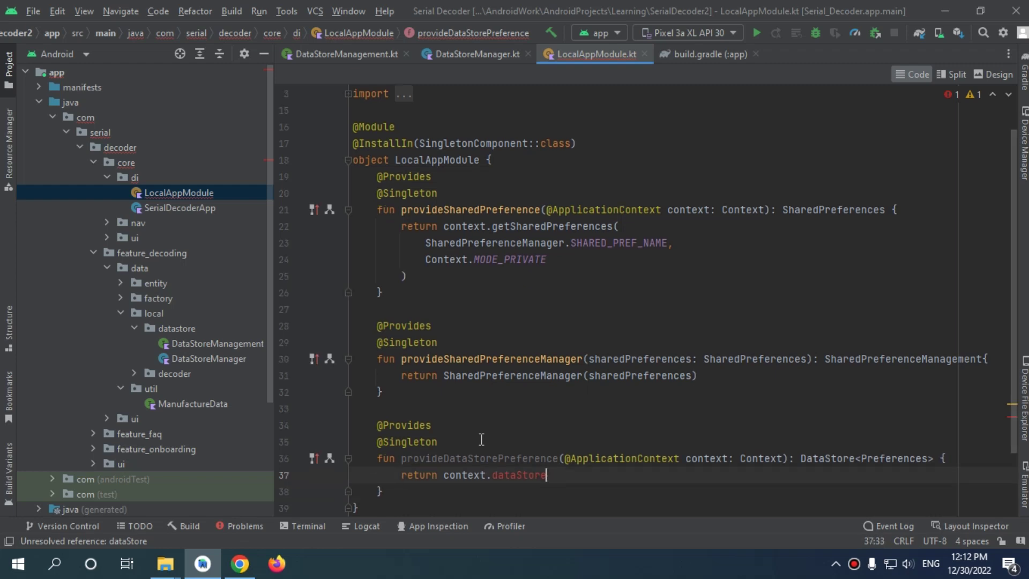
{"action": "scroll", "coordinate": [481, 440], "scroll_direction": "down", "scroll_amount": 3}
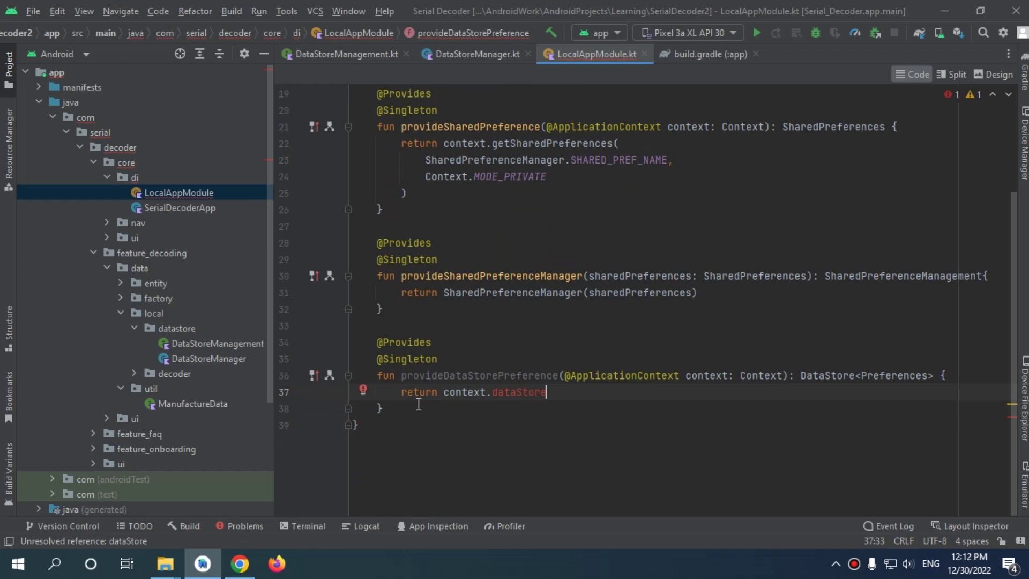
{"action": "left_click_drag", "start_coordinate": [419, 408], "coordinate": [359, 338]}
{"action": "key", "text": "ctrl+c"}
Duplicate the provider function and rename the copy provideDataStoreManager
{"action": "key", "text": "Right"}
{"action": "key", "text": "Return"}
{"action": "key", "text": "Return"}
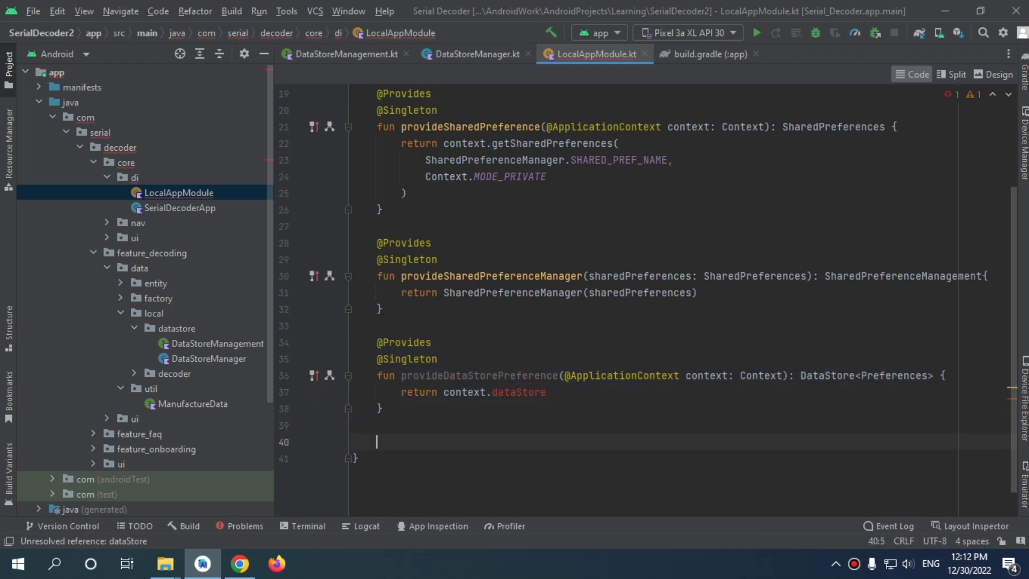
{"action": "key", "text": "ctrl+v"}
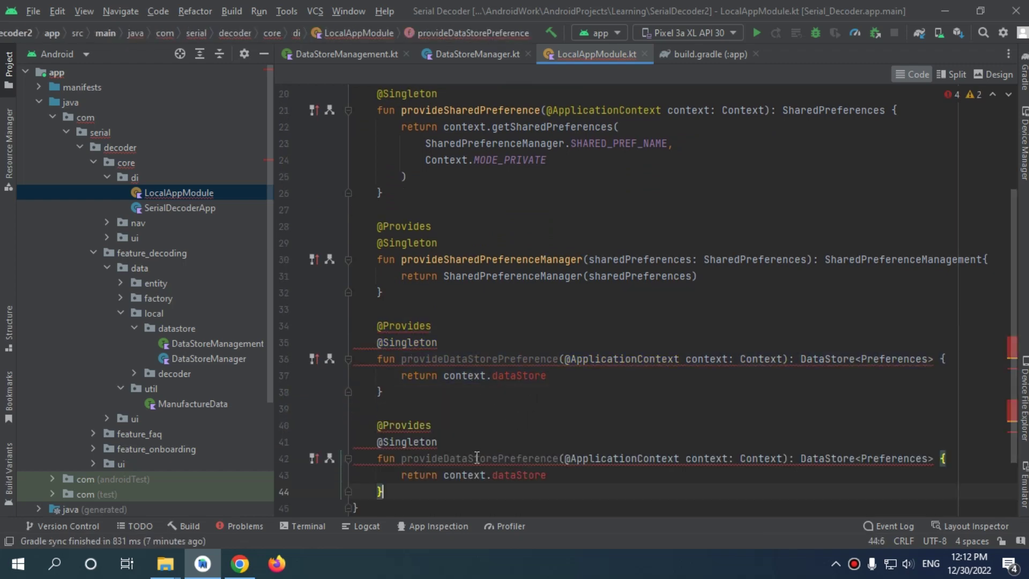
{"action": "left_click", "coordinate": [358, 54]}
{"action": "left_click", "coordinate": [453, 55]}
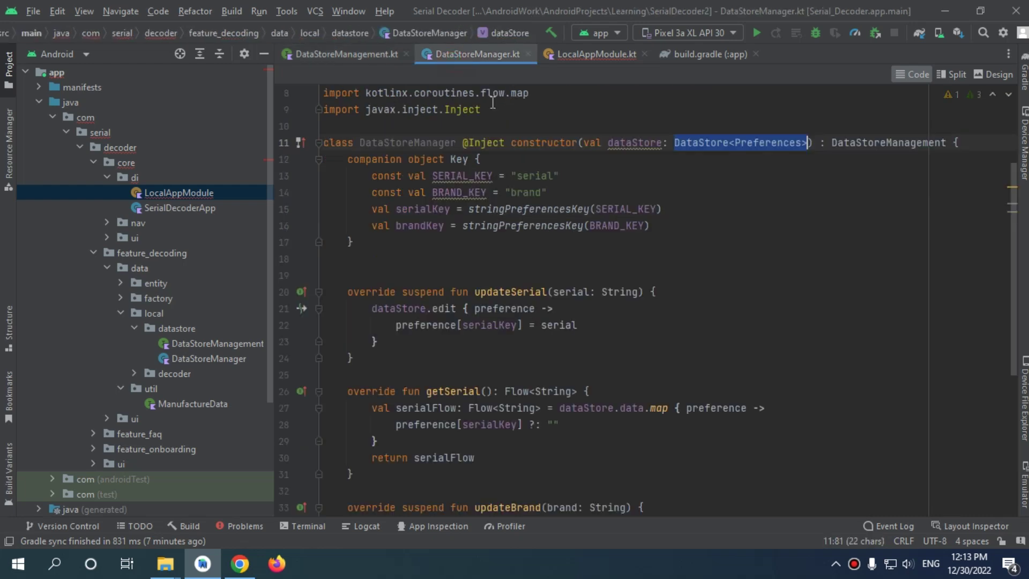
{"action": "left_click", "coordinate": [410, 143]}
{"action": "left_click", "coordinate": [596, 55]}
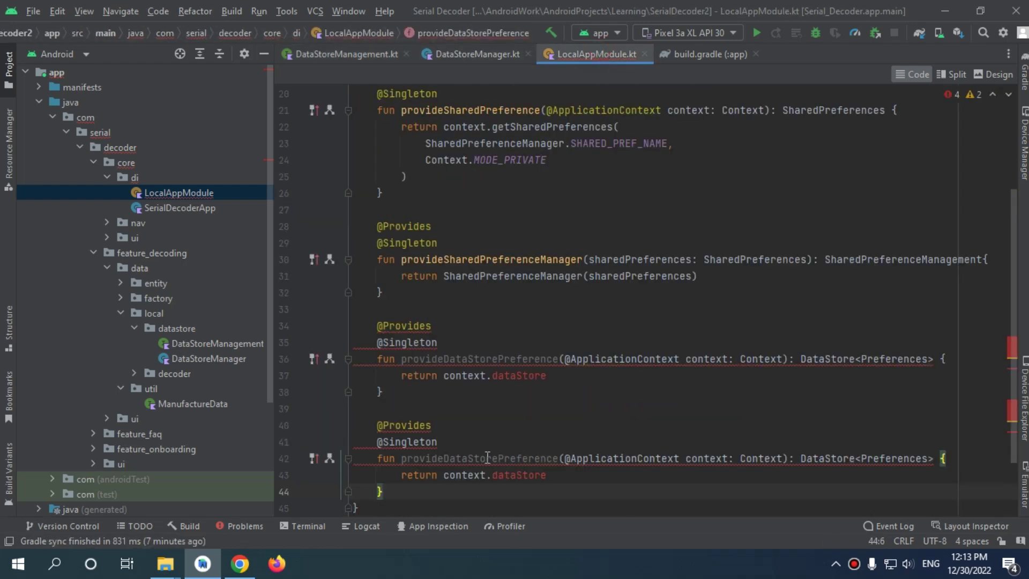
{"action": "left_click_drag", "start_coordinate": [498, 459], "coordinate": [560, 459]}
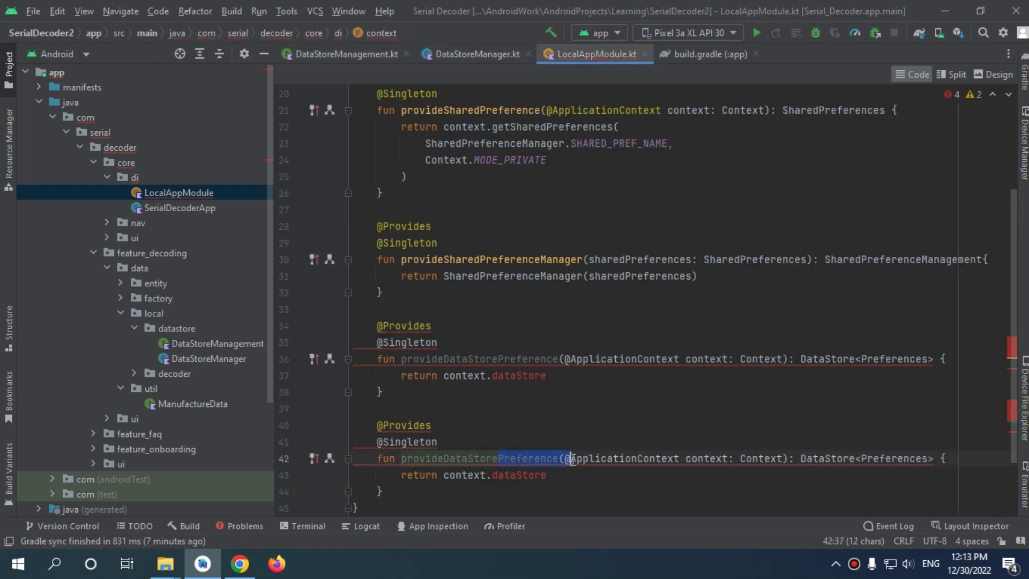
{"action": "type", "text": "Manager"}
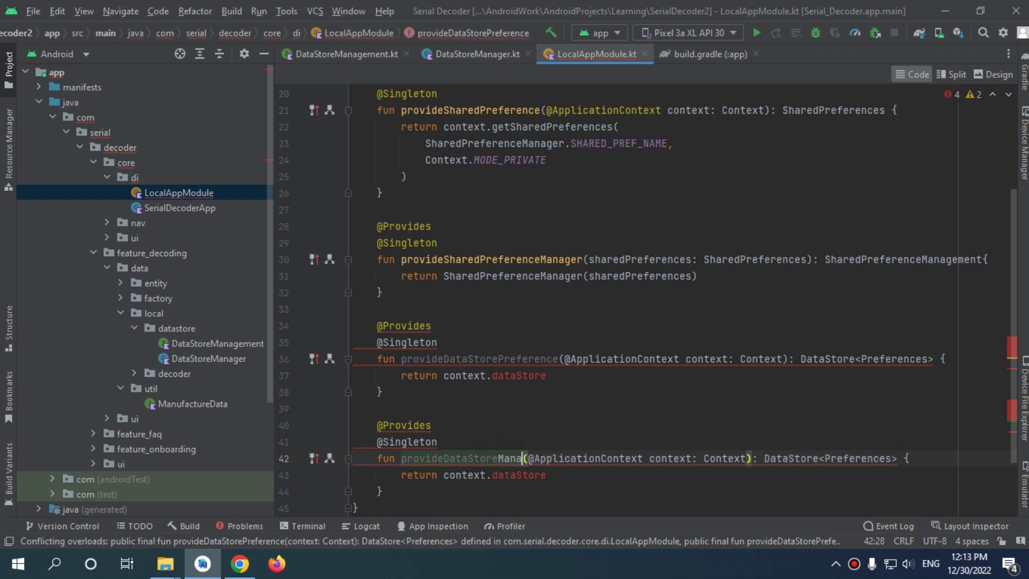
Set the copy's return type to DataStoreManager and import the class
{"action": "left_click", "coordinate": [478, 54]}
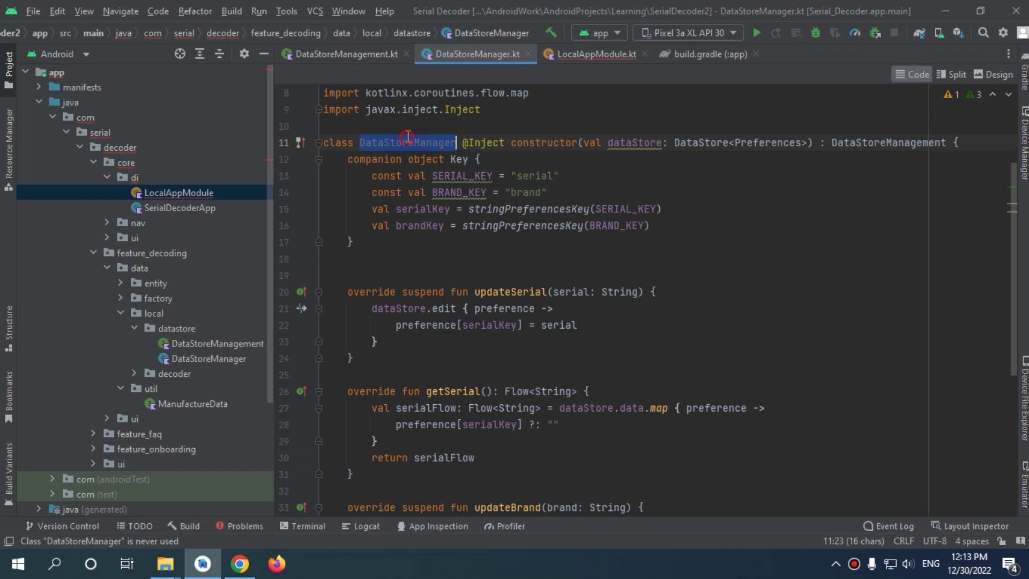
{"action": "left_click", "coordinate": [596, 53]}
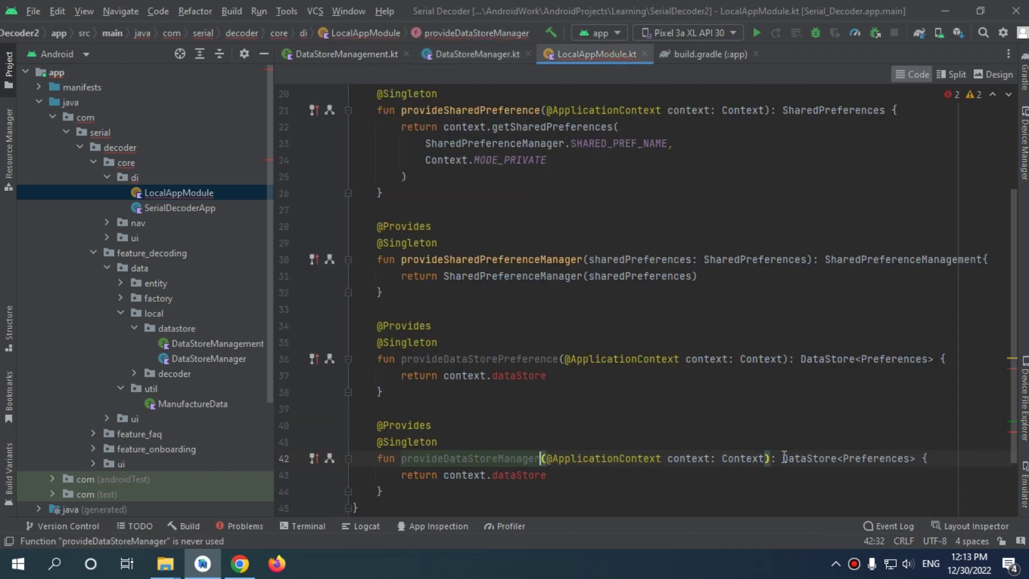
{"action": "left_click_drag", "start_coordinate": [783, 458], "coordinate": [915, 459]}
{"action": "type", "text": "DataStoreManager"}
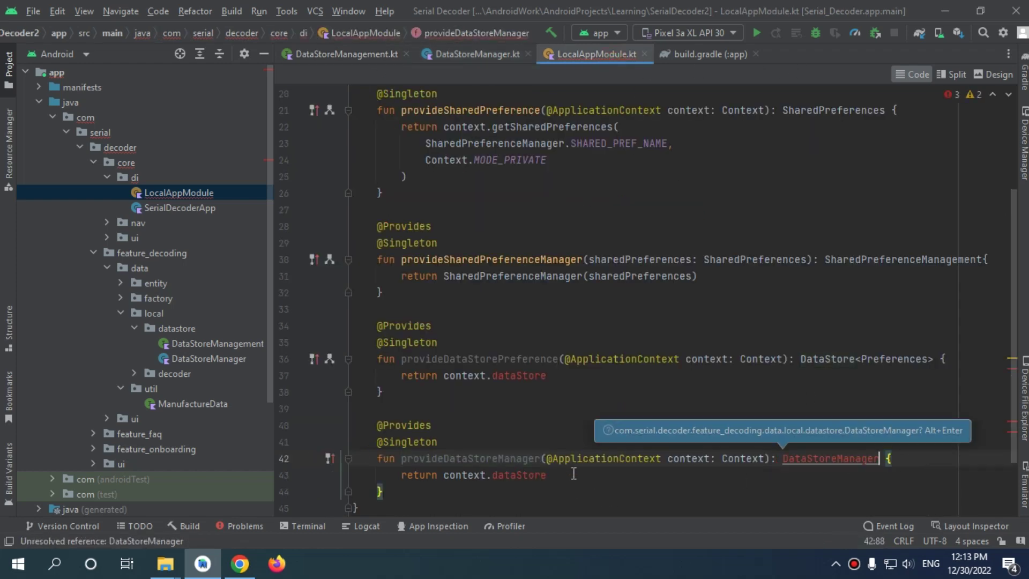
{"action": "key", "text": "alt+Return"}
{"action": "key", "text": "Return"}
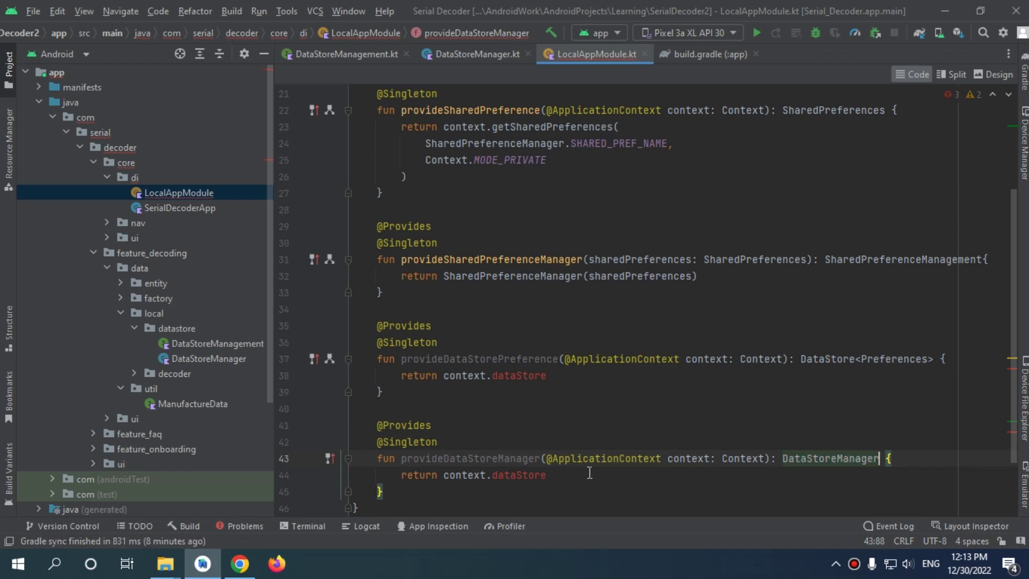
Return DataStoreManager(dataStore) and change the parameter to dataStore: DataStore<Preferences>
{"action": "double_click", "coordinate": [518, 474]}
{"action": "key", "text": "BackSpace"}
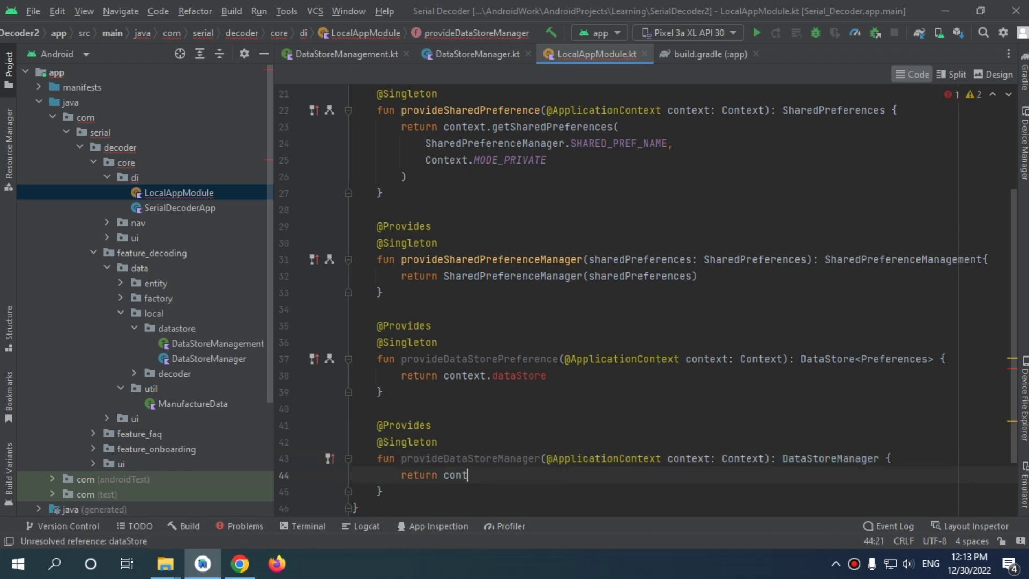
{"action": "key", "text": "BackSpace"}
{"action": "key", "text": "BackSpace"}
{"action": "key", "text": "BackSpace"}
{"action": "type", "text": "Data"}
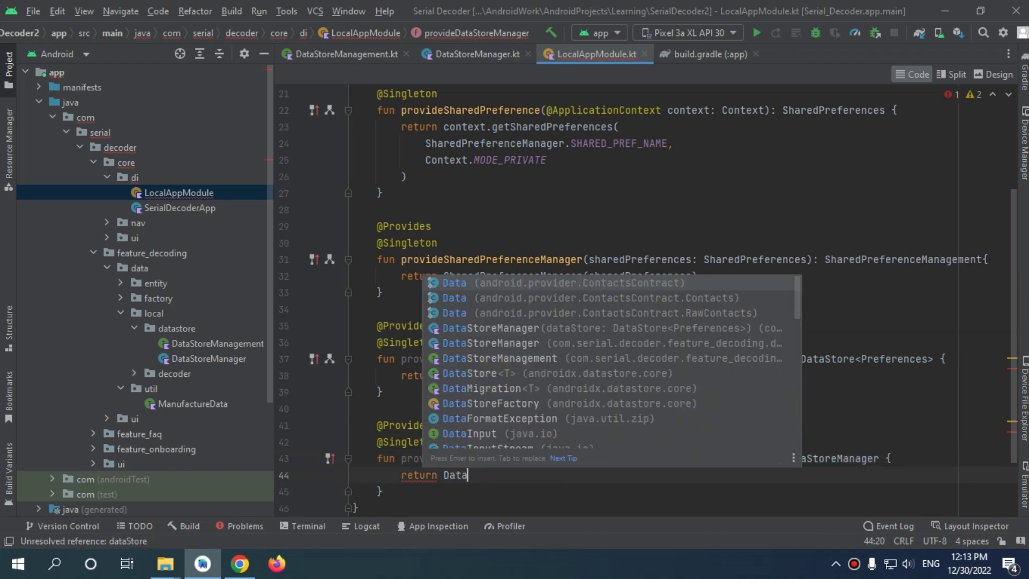
{"action": "type", "text": "Storem"}
{"action": "key", "text": "Return"}
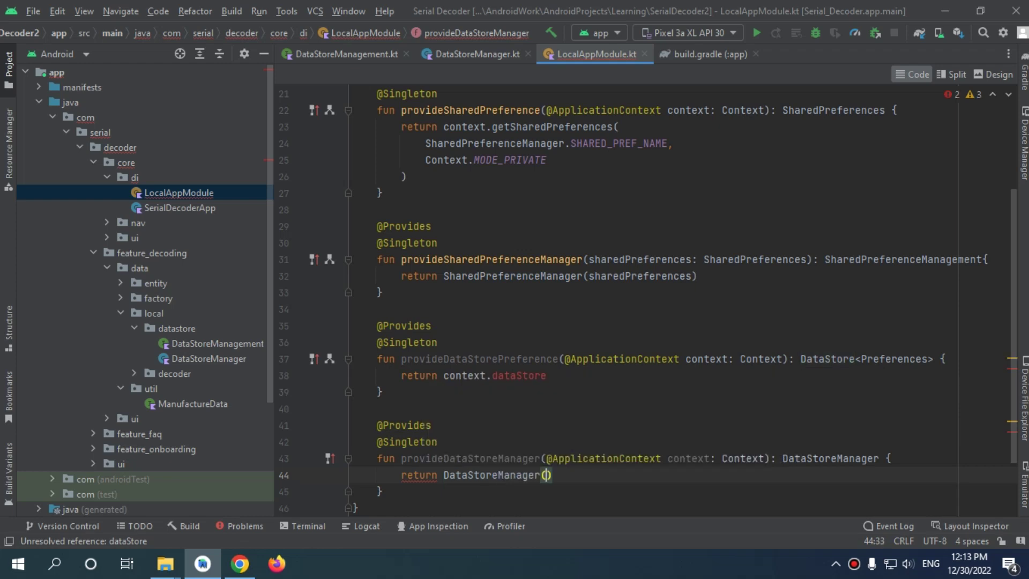
{"action": "type", "text": "data"}
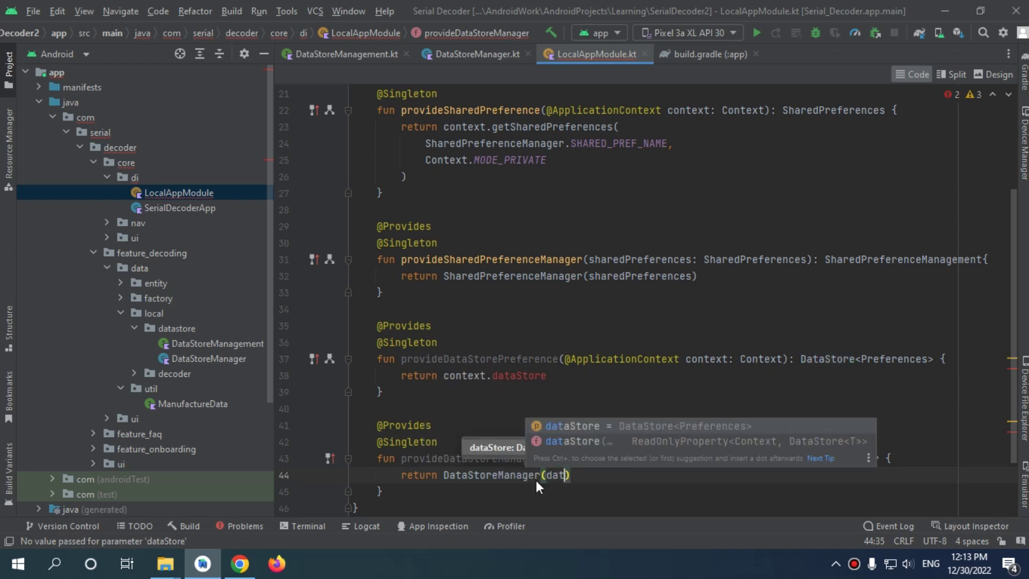
{"action": "key", "text": "Return"}
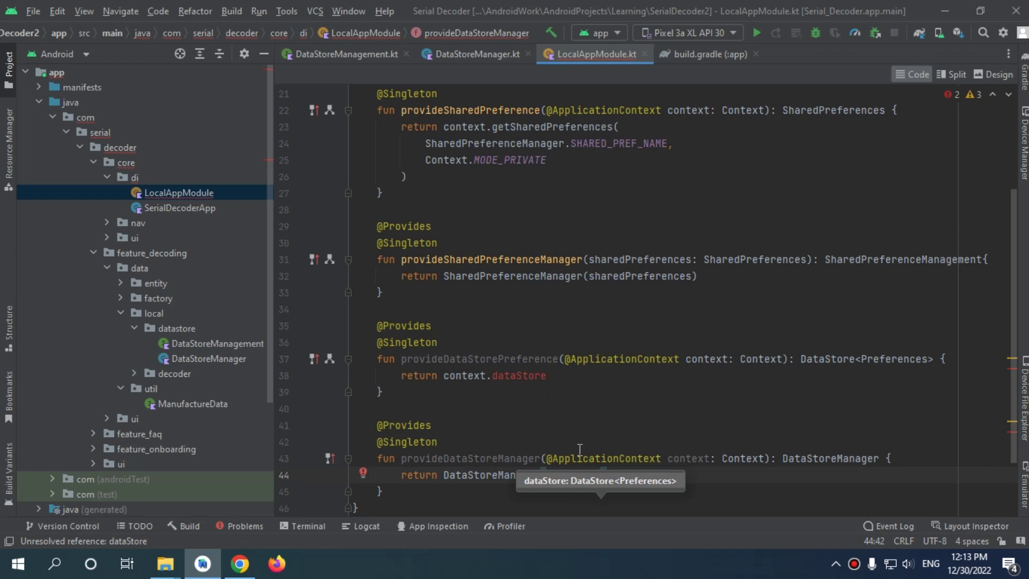
{"action": "left_click_drag", "start_coordinate": [548, 458], "coordinate": [759, 459]}
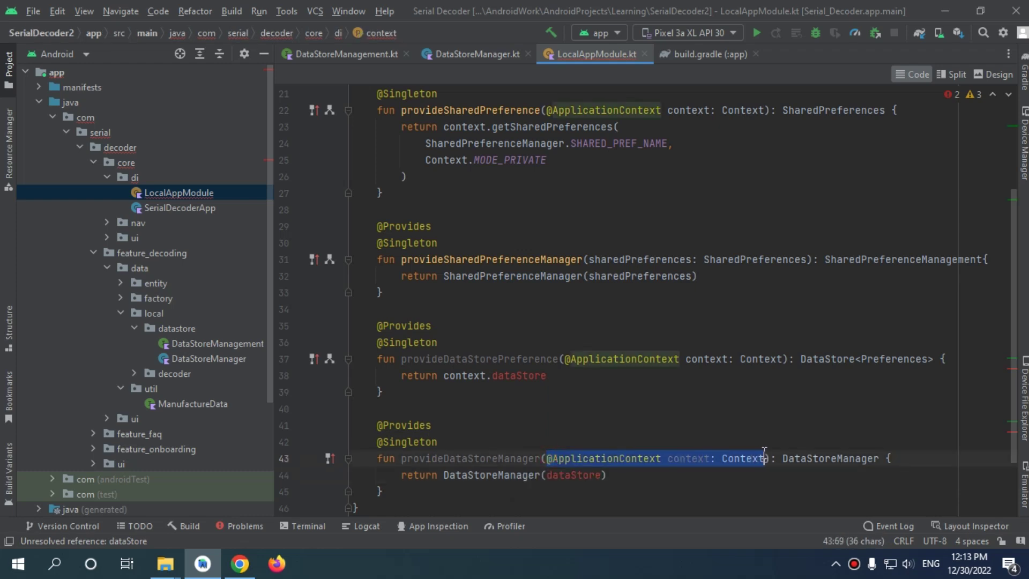
{"action": "type", "text": "dataS"}
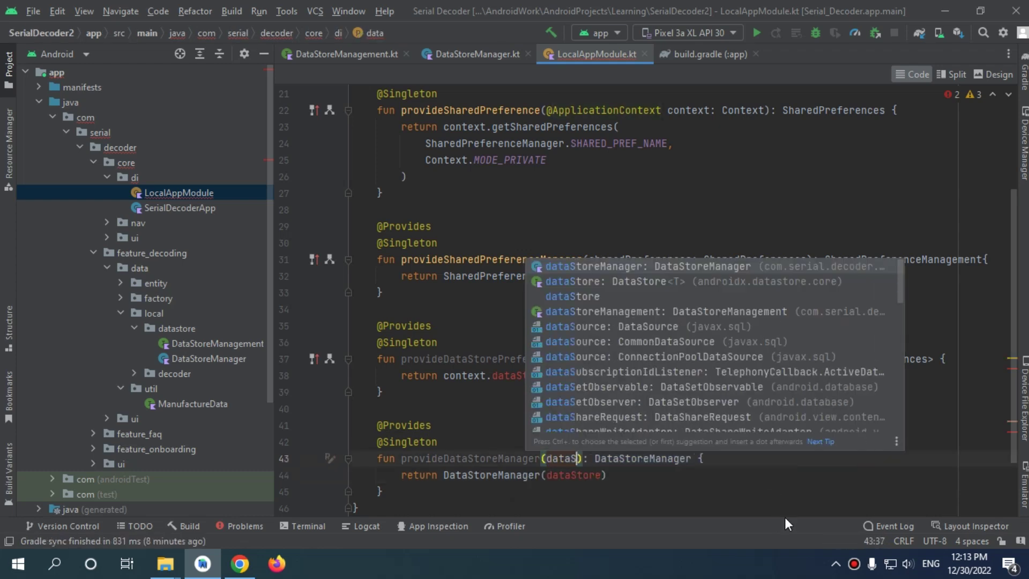
{"action": "type", "text": "tore: DataS"}
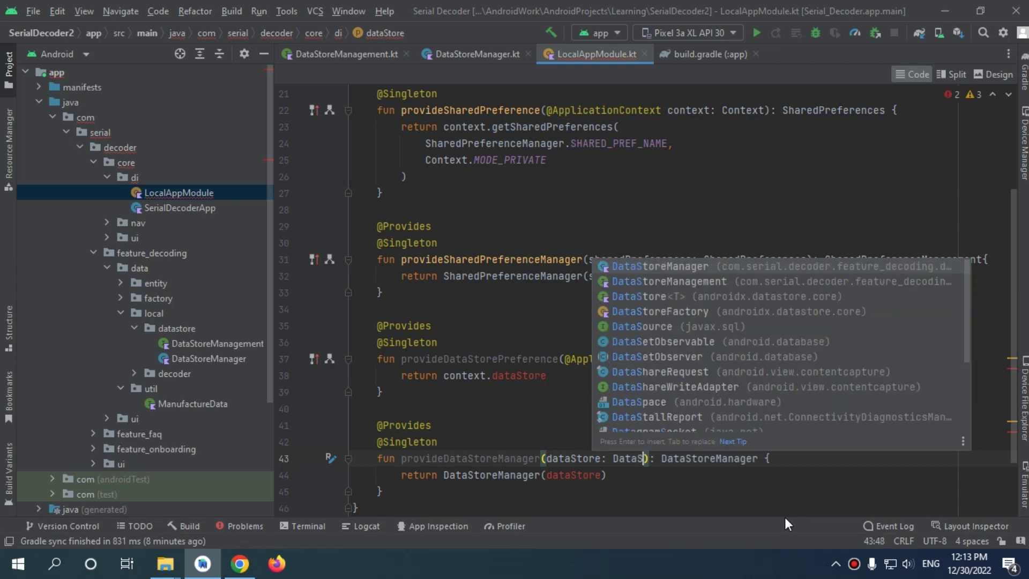
{"action": "type", "text": "to): DataStore"}
{"action": "key", "text": "Escape"}
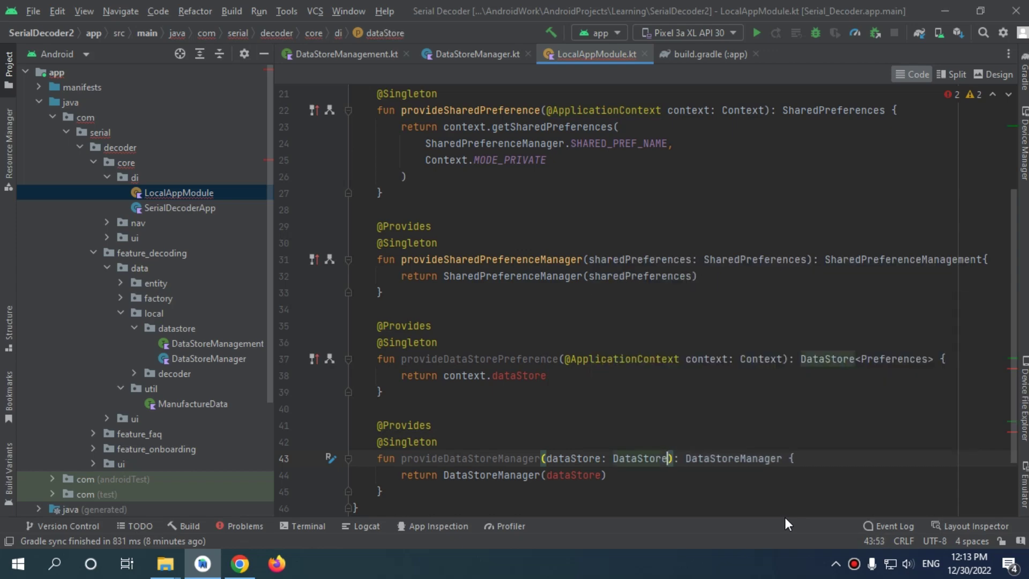
{"action": "type", "text": "<Prefe"}
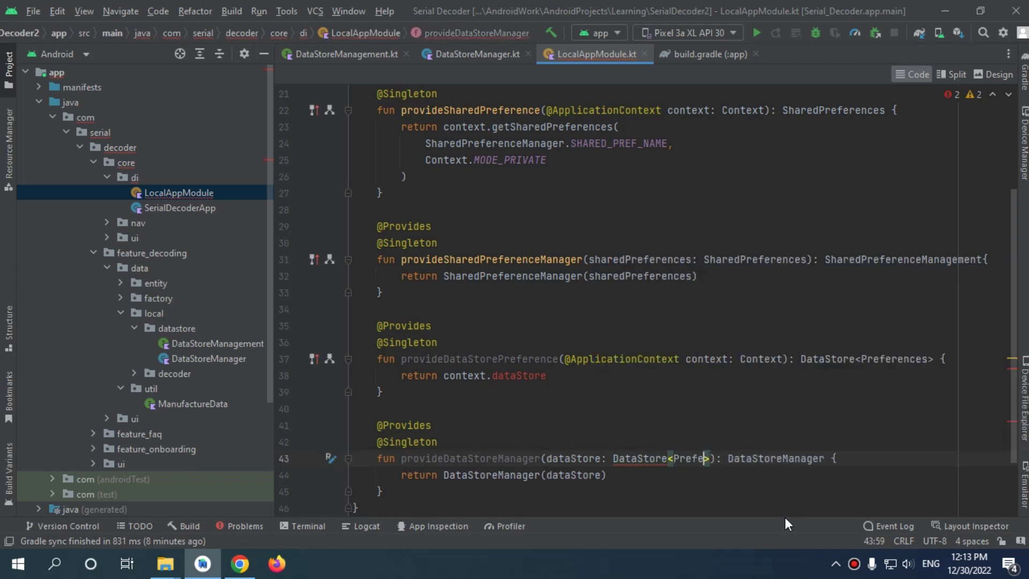
{"action": "type", "text": "rences"}
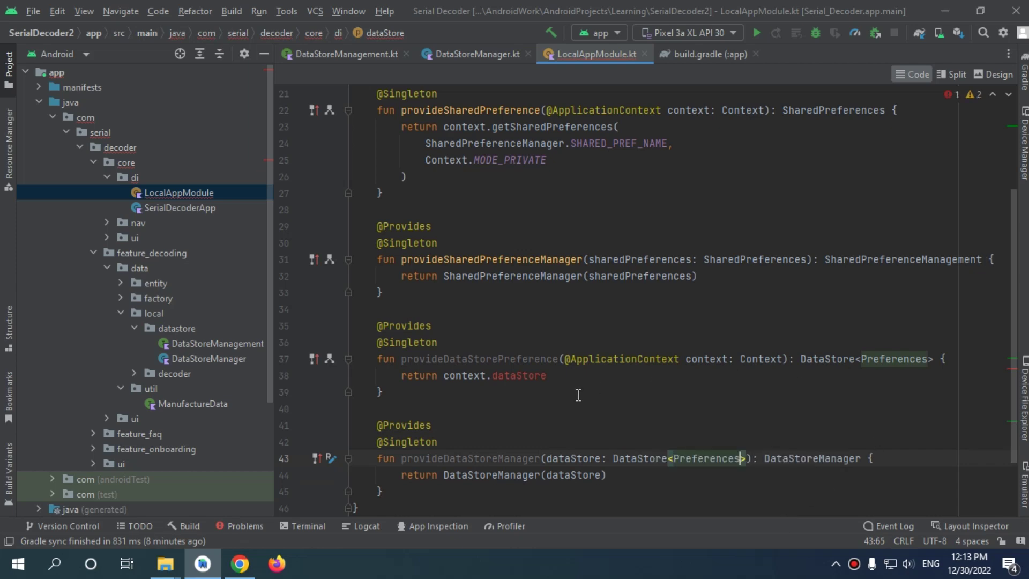
Finish the provideDataStoreManager signature and inspect the still-unresolved context.dataStore reference
{"action": "left_click", "coordinate": [515, 392]}
{"action": "scroll", "coordinate": [516, 392], "scroll_direction": "down", "scroll_amount": 2}
{"action": "scroll", "coordinate": [516, 331], "scroll_direction": "up", "scroll_amount": 5}
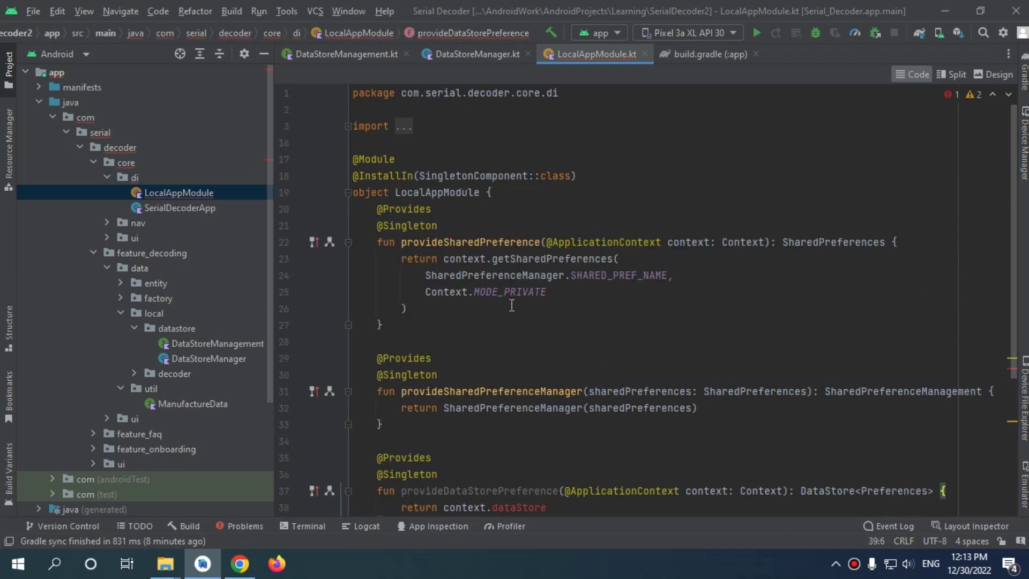
{"action": "scroll", "coordinate": [523, 336], "scroll_direction": "down", "scroll_amount": 4}
{"action": "double_click", "coordinate": [515, 309]}
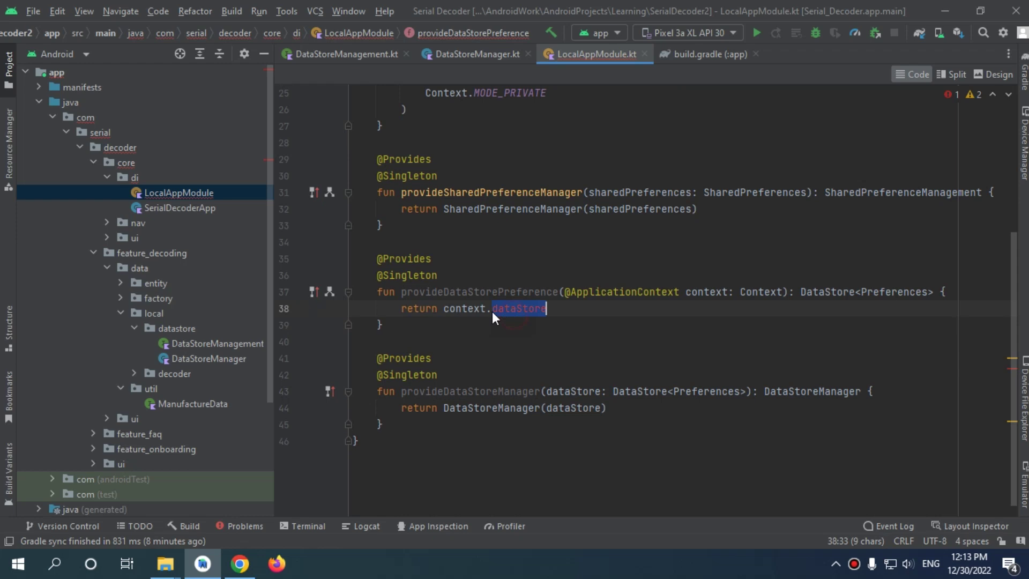
{"action": "scroll", "coordinate": [492, 312], "scroll_direction": "up", "scroll_amount": 3}
{"action": "scroll", "coordinate": [486, 241], "scroll_direction": "up", "scroll_amount": 2}
{"action": "scroll", "coordinate": [492, 121], "scroll_direction": "up", "scroll_amount": 2}
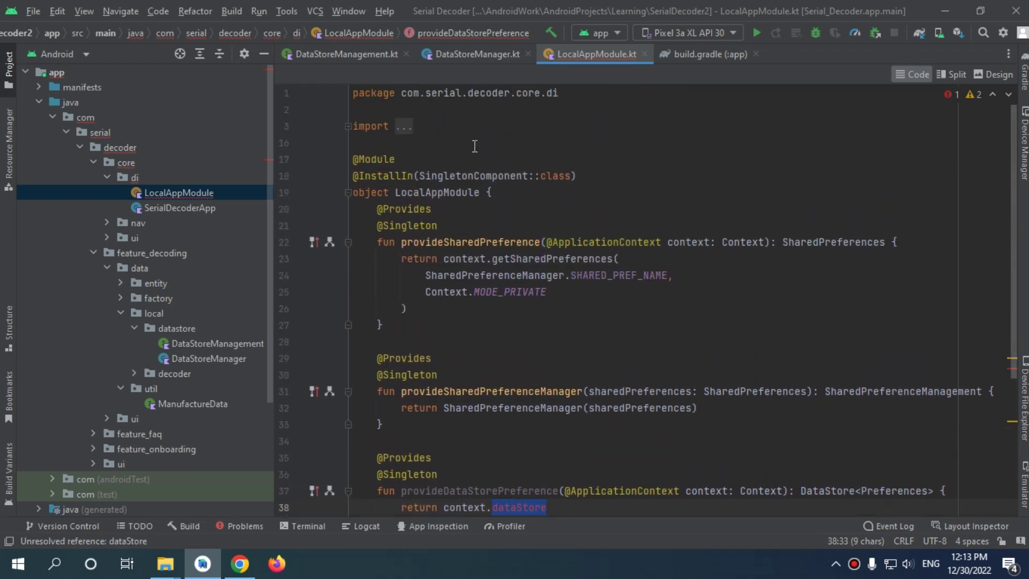
{"action": "scroll", "coordinate": [492, 241], "scroll_direction": "down", "scroll_amount": 2}
{"action": "scroll", "coordinate": [515, 352], "scroll_direction": "down", "scroll_amount": 2}
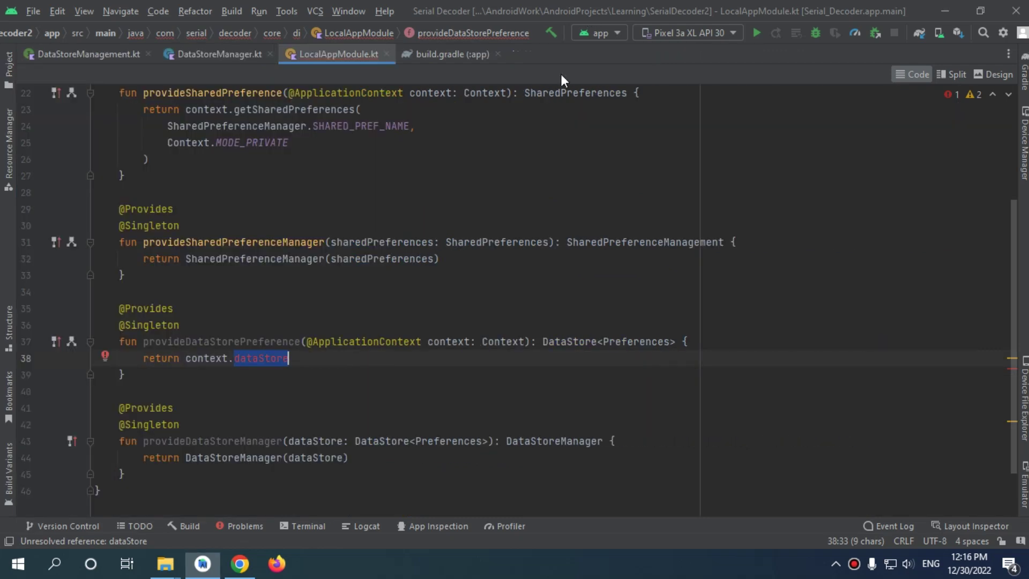
{"action": "left_click", "coordinate": [7, 64]}
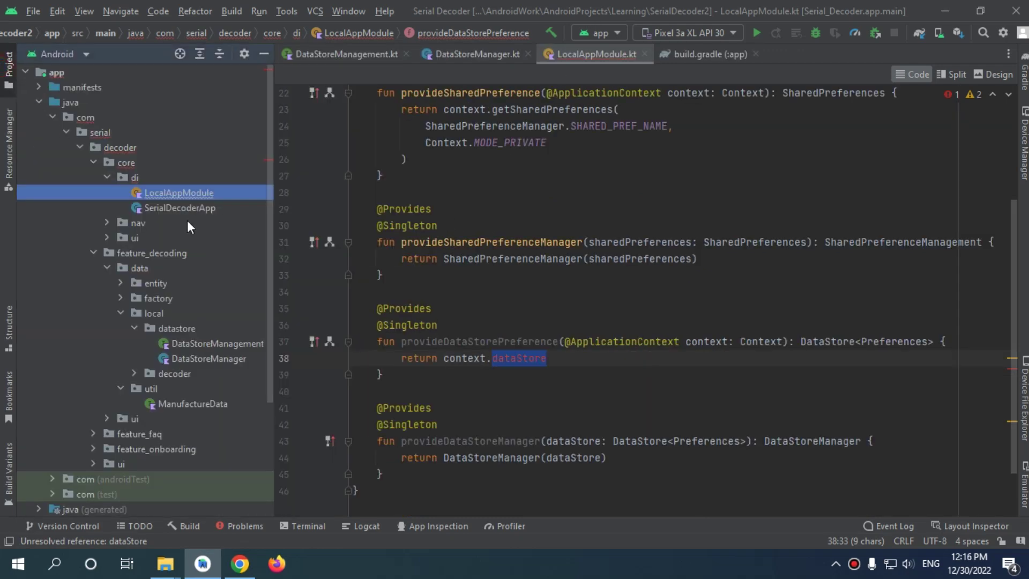
Create a util package under core and start a new Kotlin file DataStoreExt in it
{"action": "right_click", "coordinate": [126, 162]}
{"action": "left_click", "coordinate": [419, 229]}
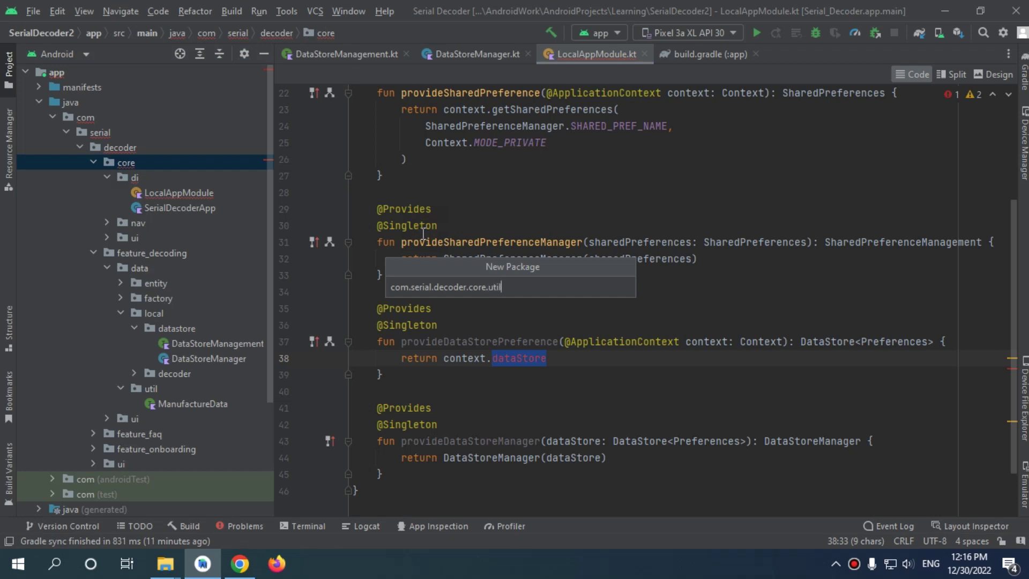
{"action": "key", "text": "Return"}
{"action": "right_click", "coordinate": [156, 247]}
{"action": "mouse_move", "coordinate": [189, 170]}
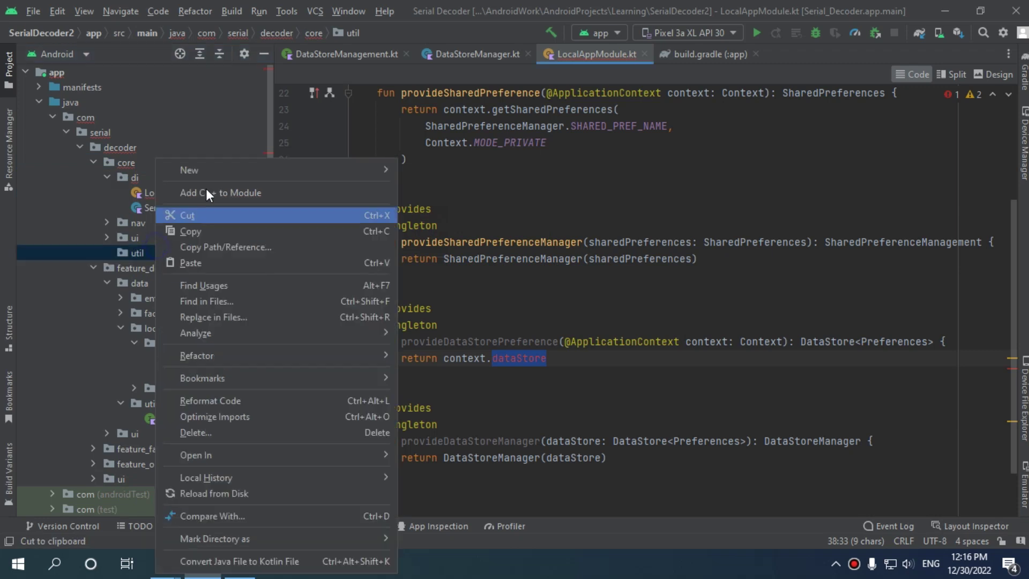
{"action": "left_click", "coordinate": [468, 118]}
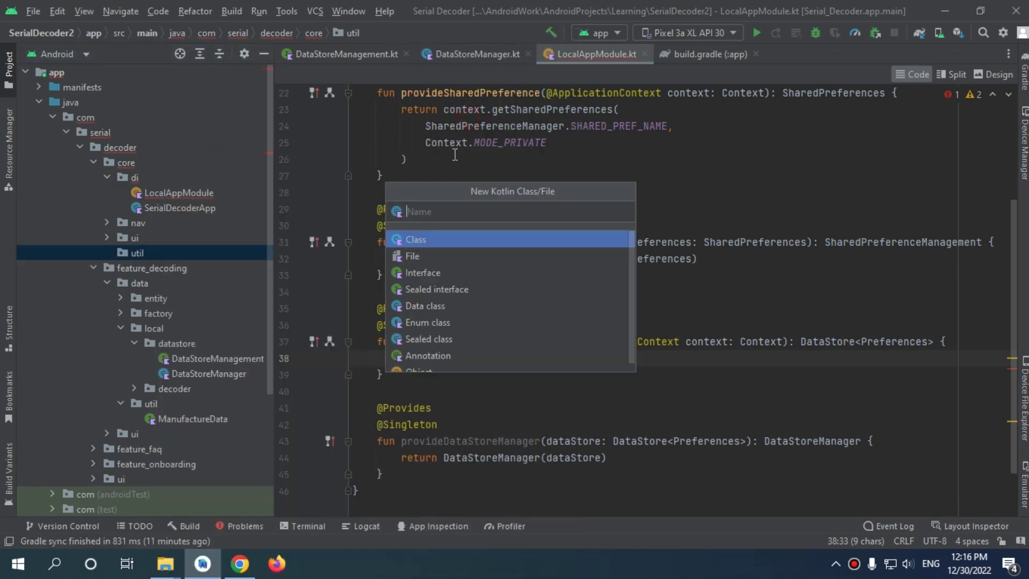
{"action": "key", "text": "Down"}
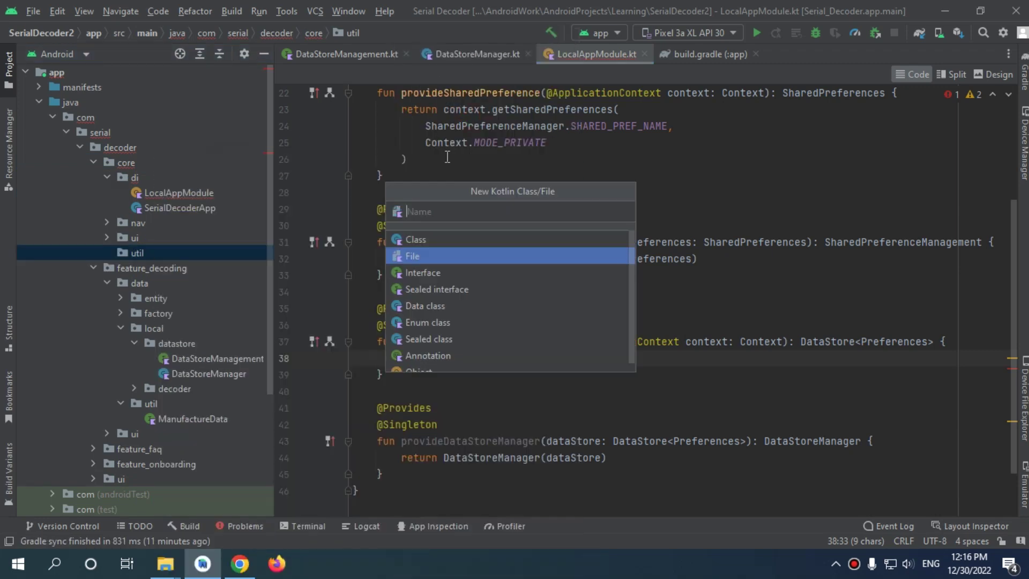
{"action": "type", "text": "DataStoreExt"}
Open DataStoreExt.kt and declare const val SERIAL_DECODER_DATA_STORE_NAME = "serialDecoderDataStore"
{"action": "key", "text": "Return"}
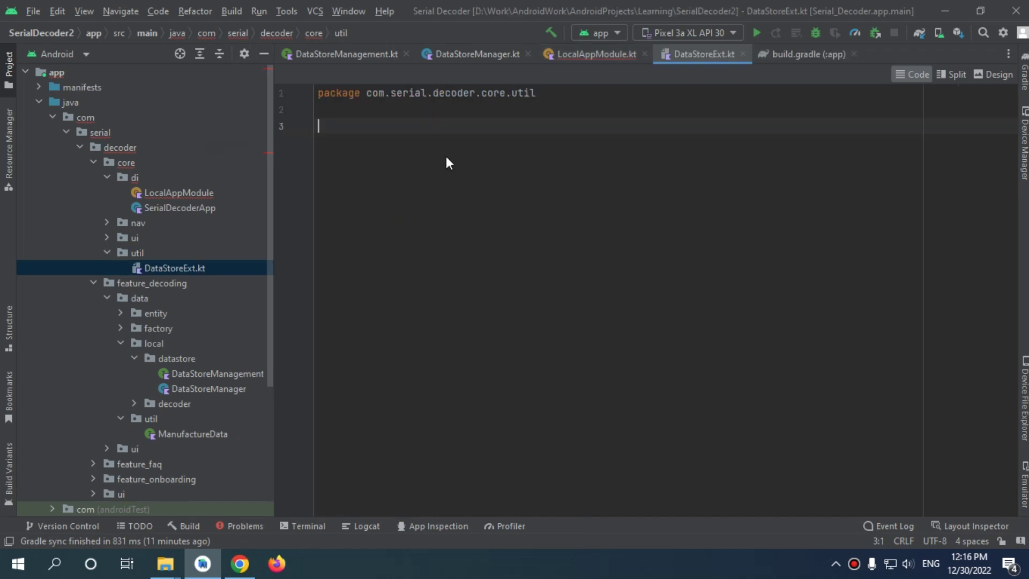
{"action": "key", "text": "Return"}
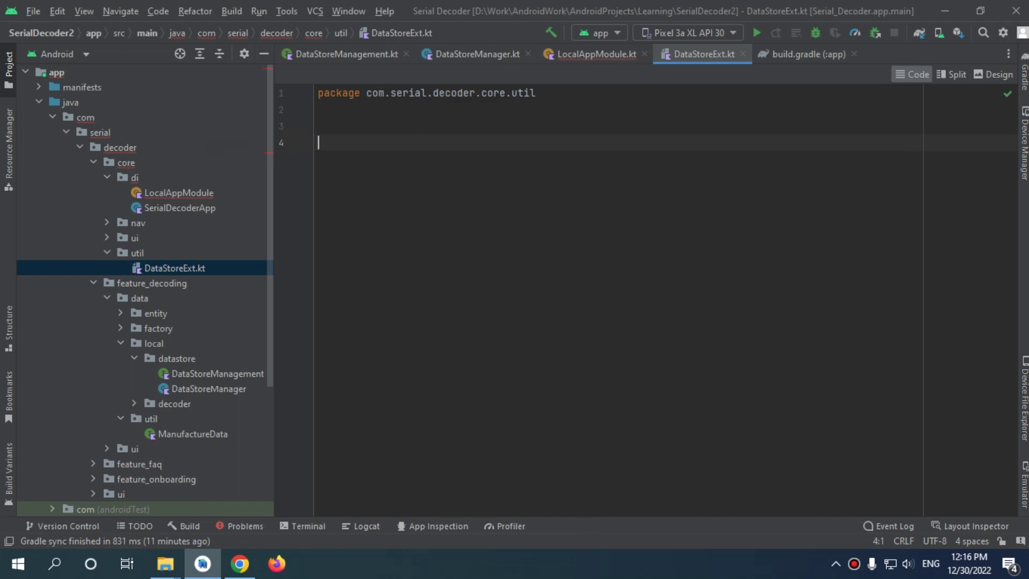
{"action": "type", "text": "const val "}
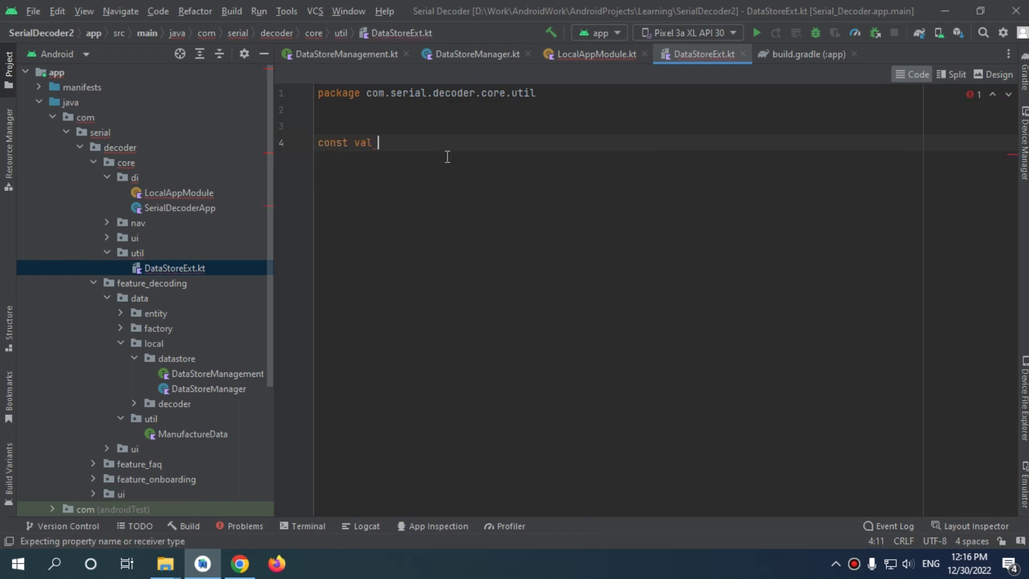
{"action": "type", "text": "Se"}
{"action": "key", "text": "BackSpace"}
{"action": "key", "text": "BackSpace"}
{"action": "type", "text": "SERIAL_DEC"}
{"action": "type", "text": "ODER_NAME"}
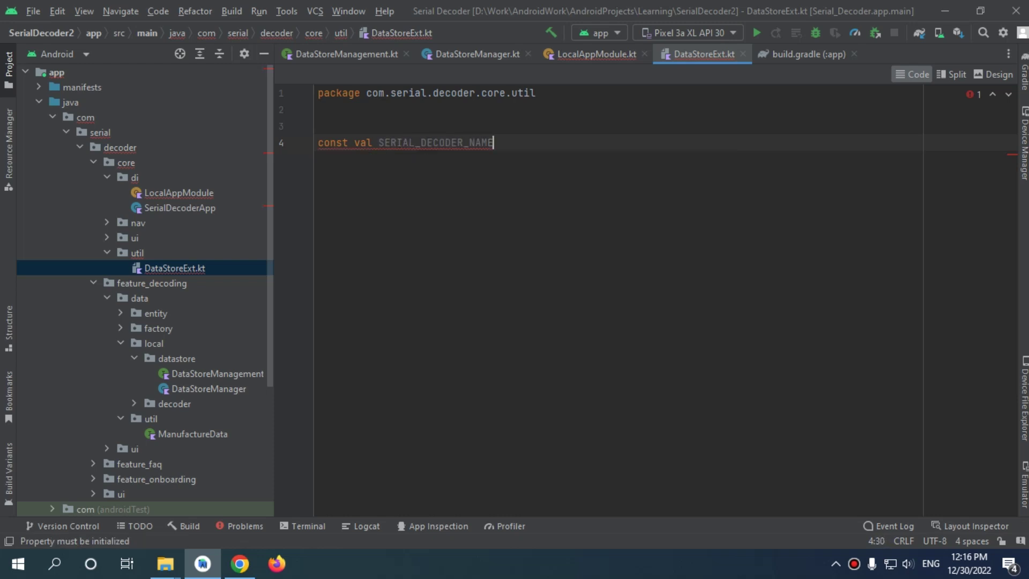
{"action": "key", "text": "BackSpace"}
{"action": "key", "text": "BackSpace"}
{"action": "key", "text": "BackSpace"}
{"action": "type", "text": "TA_"}
{"action": "type", "text": "STORE_NAME = \"s"}
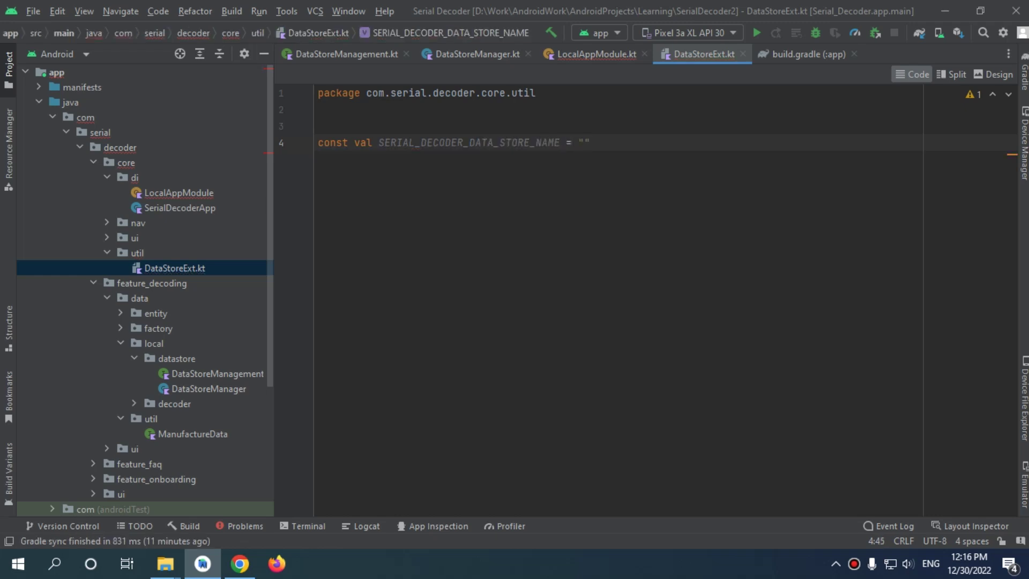
{"action": "type", "text": "erialDecoder"}
{"action": "type", "text": "DataSto"}
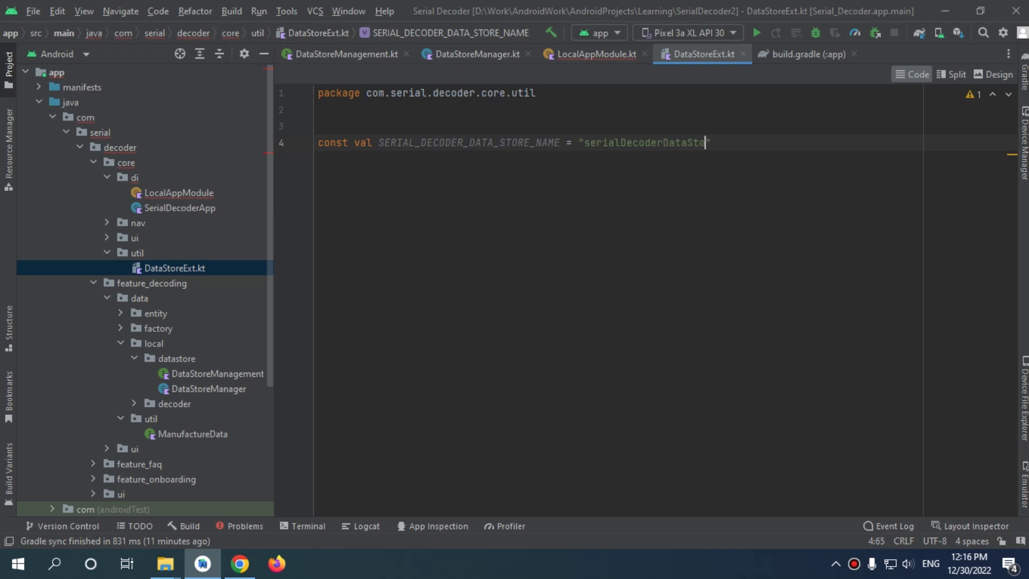
{"action": "type", "text": "re"}
{"action": "key", "text": "End"}
{"action": "key", "text": "Return"}
{"action": "key", "text": "Return"}
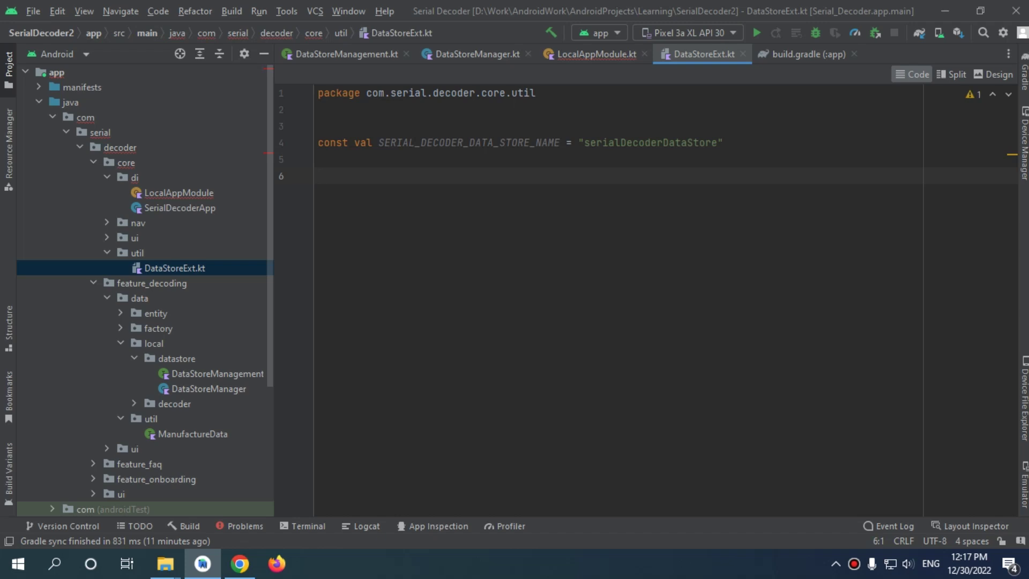
Begin the context.dataStore line, then copy the example declaration from the DataStore docs
{"action": "key", "text": "shift"}
{"action": "key", "text": "shift"}
{"action": "key", "text": "Escape"}
{"action": "type", "text": "contex"}
{"action": "type", "text": "t."}
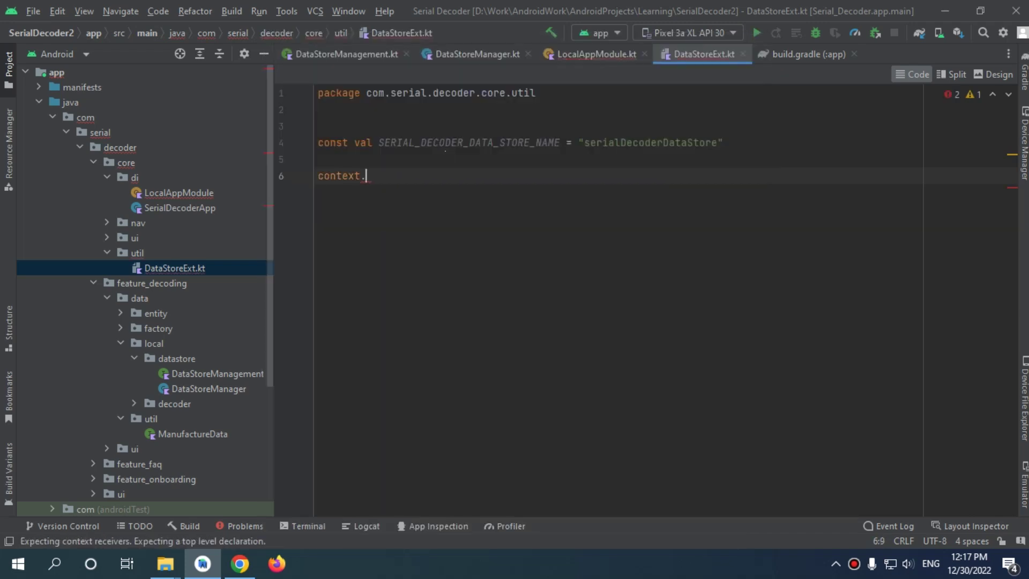
{"action": "key", "text": "BackSpace"}
{"action": "key", "text": "BackSpace"}
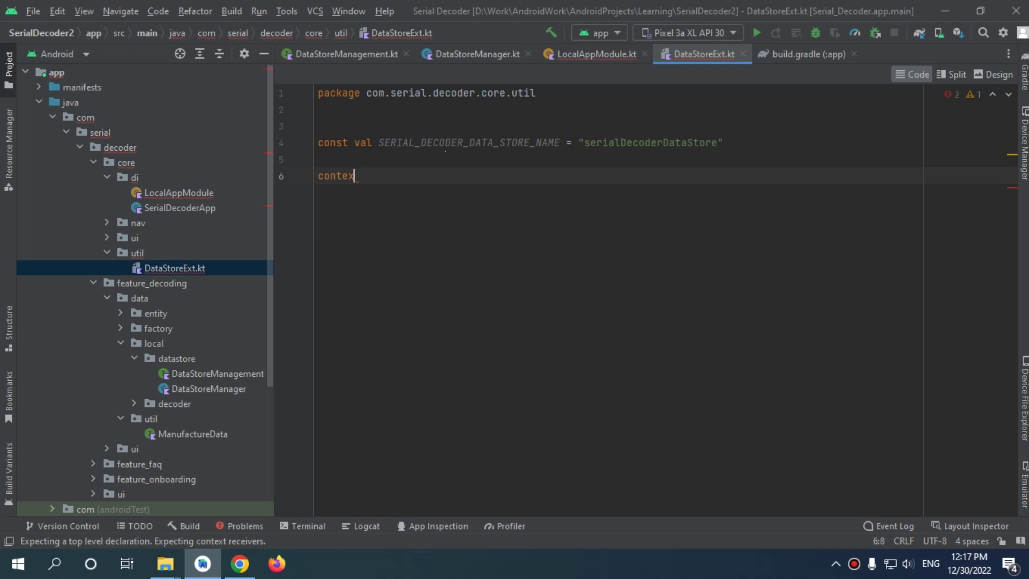
{"action": "type", "text": "t.data"}
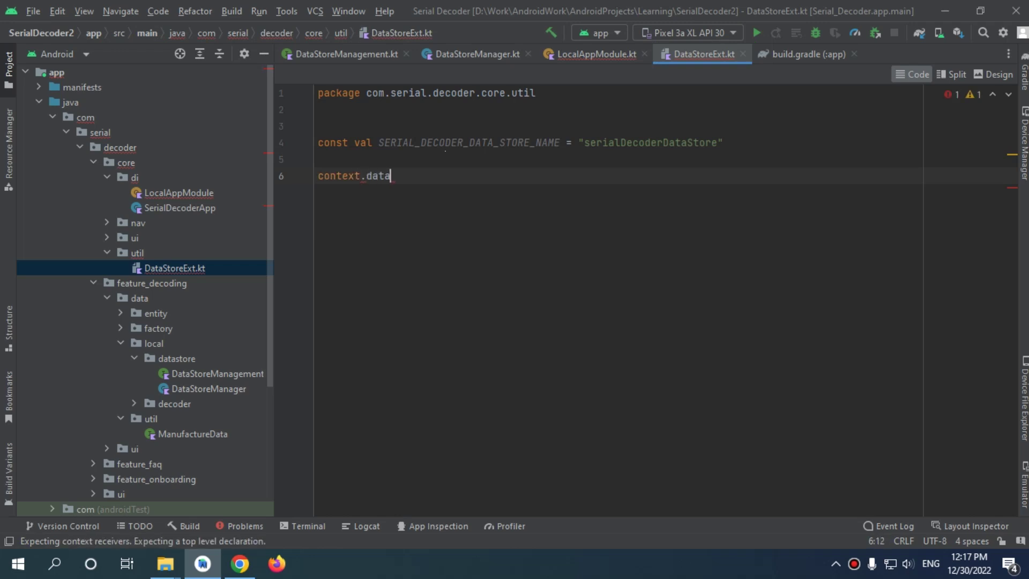
{"action": "type", "text": "Store"}
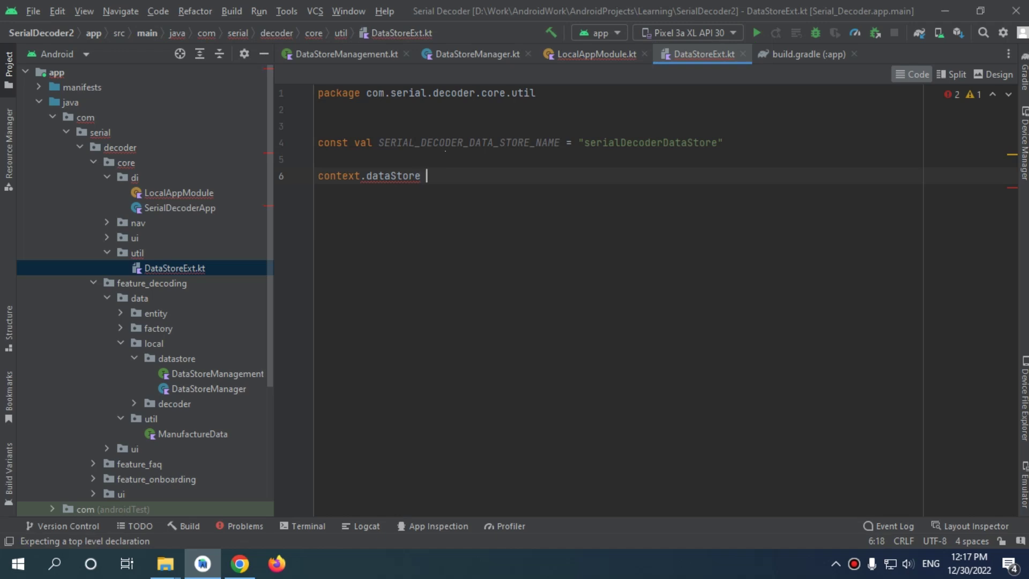
{"action": "type", "text": ": Da"}
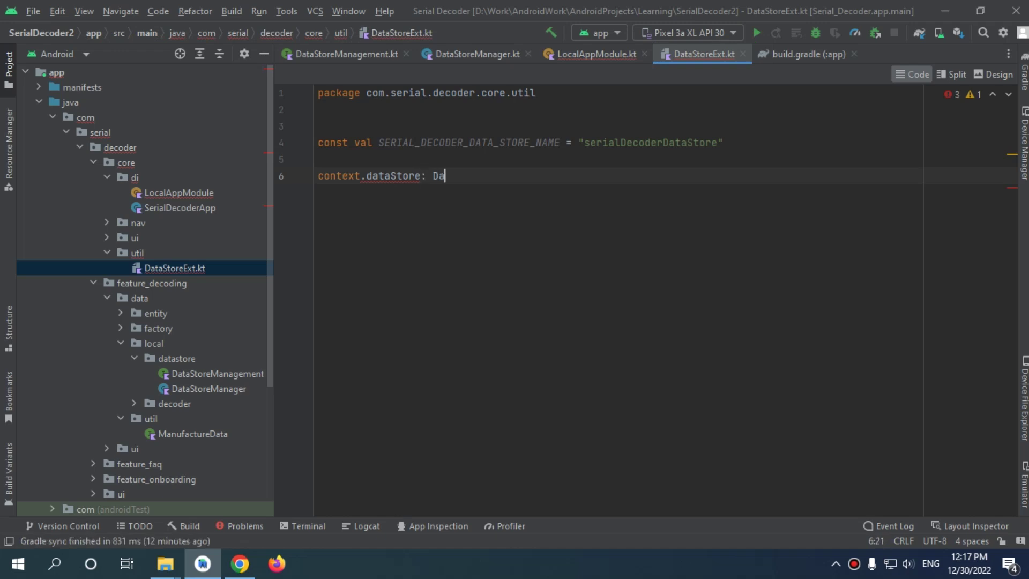
{"action": "type", "text": "taStorePrefere"}
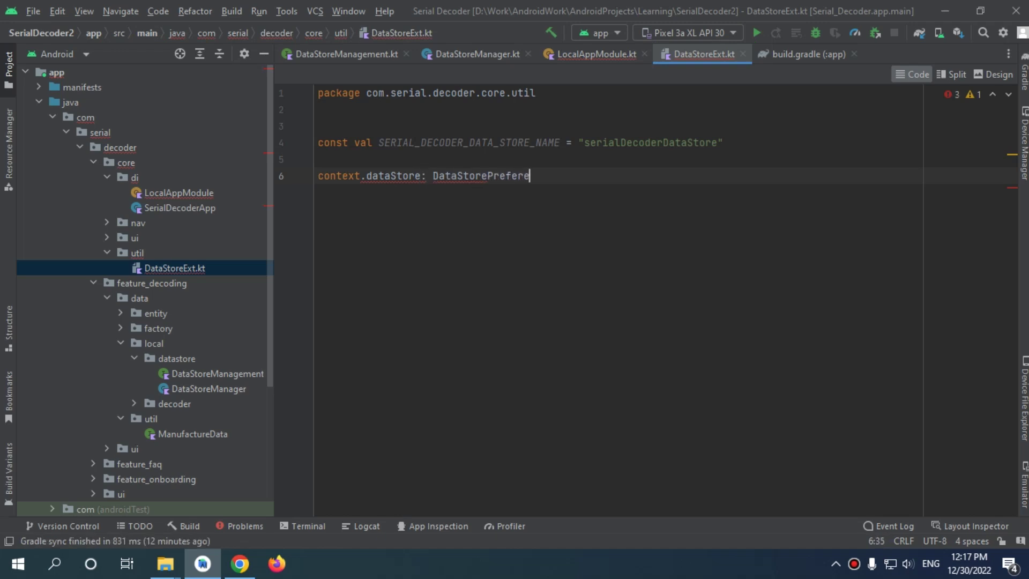
{"action": "type", "text": "nce"}
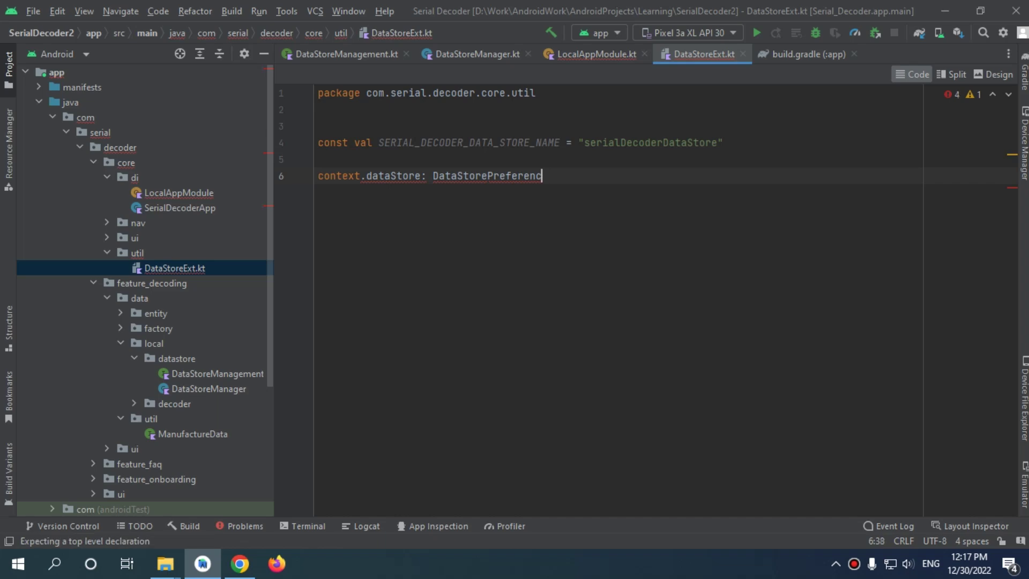
{"action": "key", "text": "BackSpace"}
{"action": "key", "text": "BackSpace"}
{"action": "key", "text": "BackSpace"}
{"action": "key", "text": "alt+Tab"}
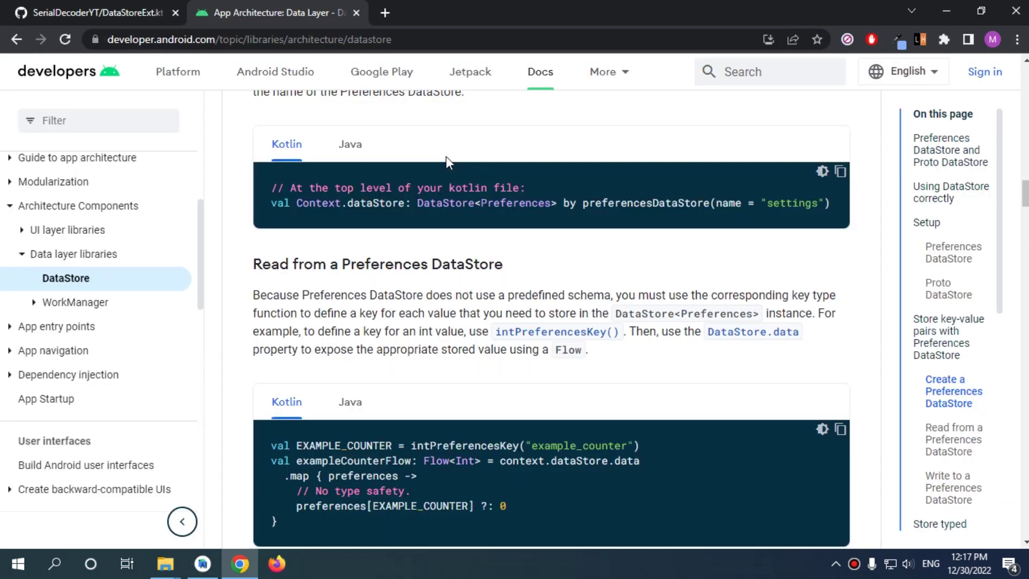
{"action": "triple_click", "coordinate": [297, 202]}
{"action": "key", "text": "ctrl+c"}
{"action": "key", "text": "alt+Tab"}
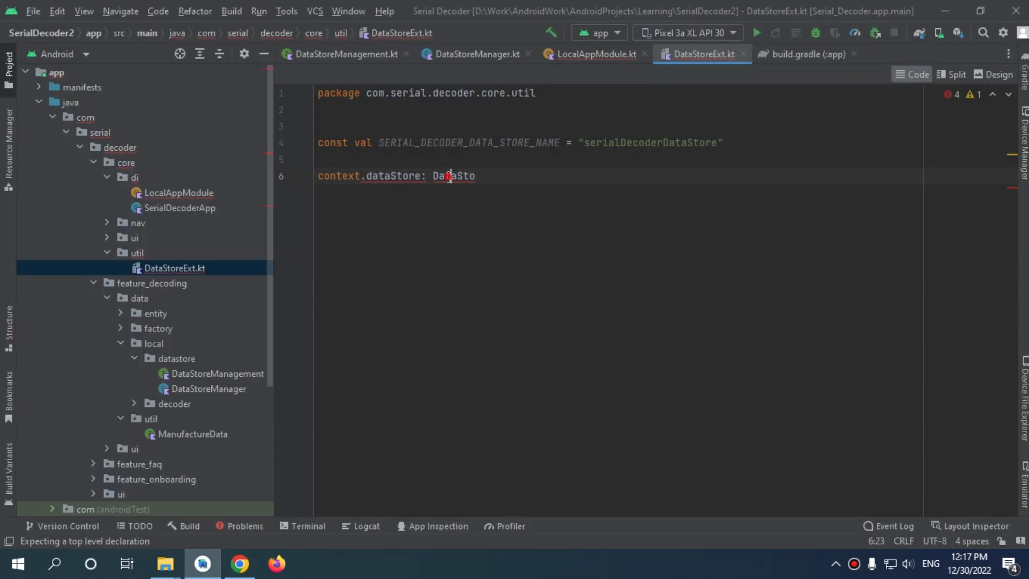
Paste the Context.dataStore extension and import Context, DataStore, Preferences and preferencesDataStore
{"action": "triple_click", "coordinate": [453, 176]}
{"action": "key", "text": "ctrl+v"}
{"action": "key", "text": "Return"}
{"action": "left_click", "coordinate": [354, 176]}
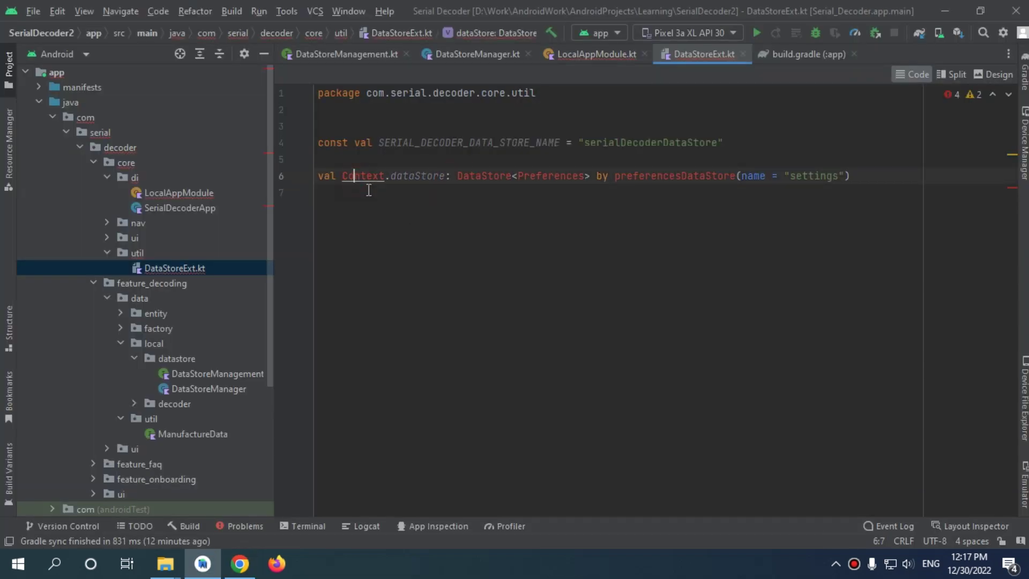
{"action": "key", "text": "alt+Return"}
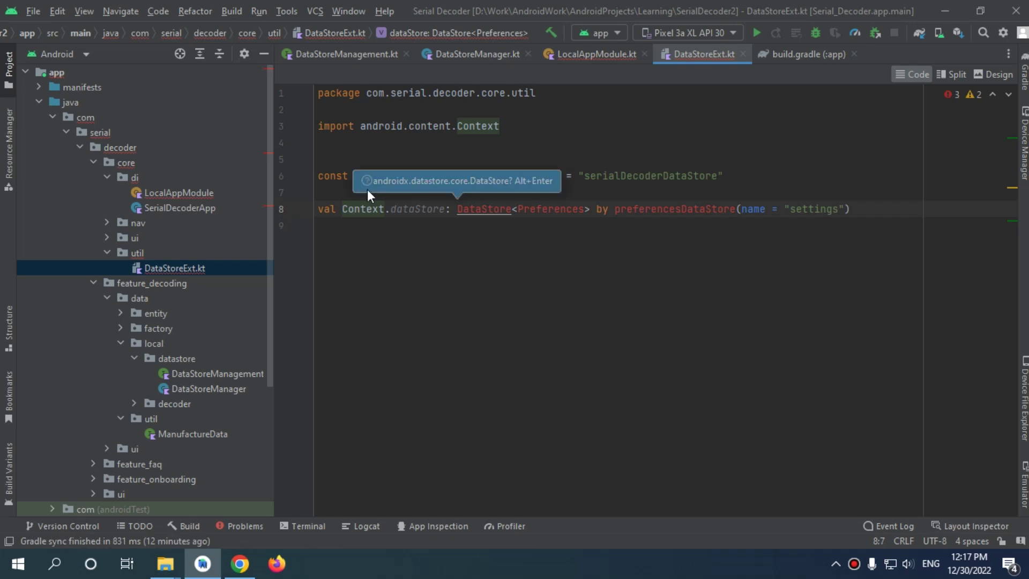
{"action": "key", "text": "alt+Return"}
{"action": "key", "text": "alt+Return"}
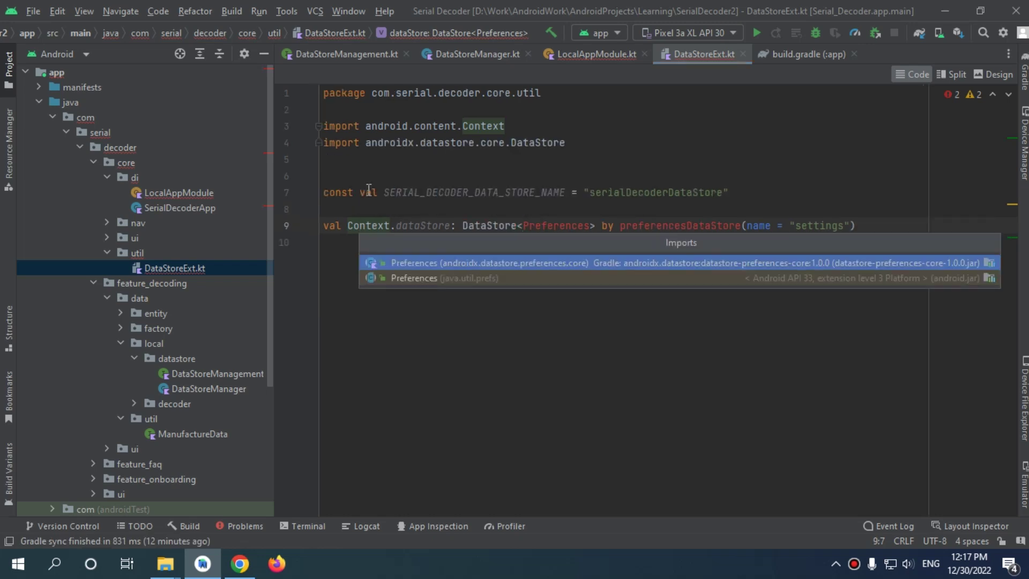
{"action": "key", "text": "Return"}
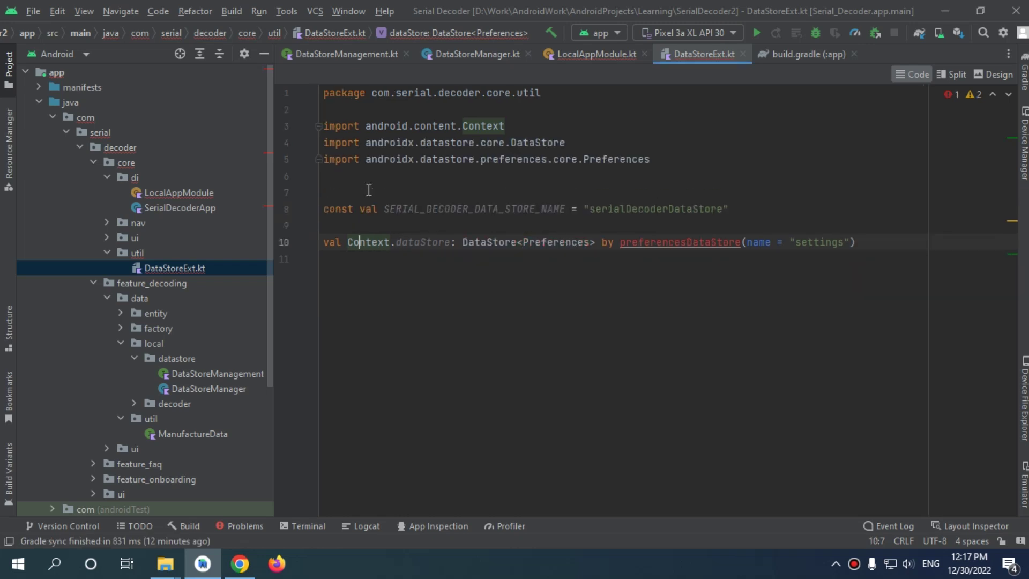
{"action": "key", "text": "alt+Return"}
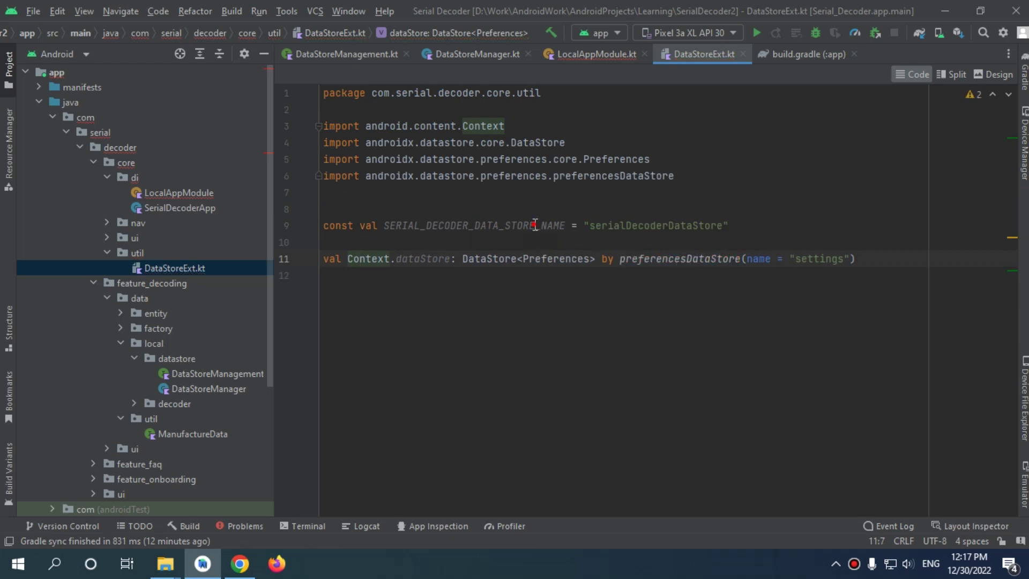
Name the data store with SERIAL_DECODER_DATA_STORE_NAME and edit the store name text
{"action": "double_click", "coordinate": [536, 226]}
{"action": "double_click", "coordinate": [819, 257]}
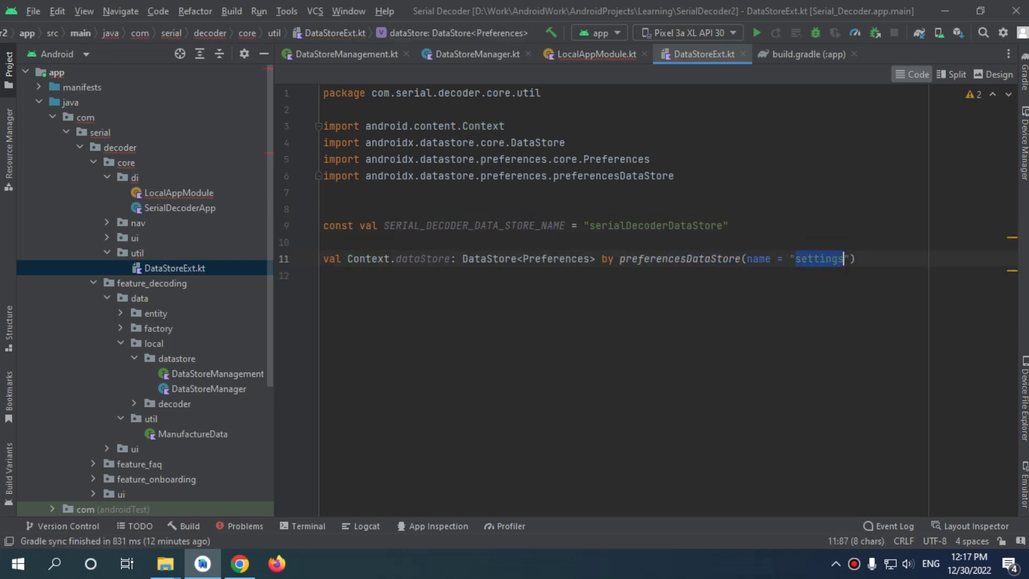
{"action": "key", "text": "ctrl+v"}
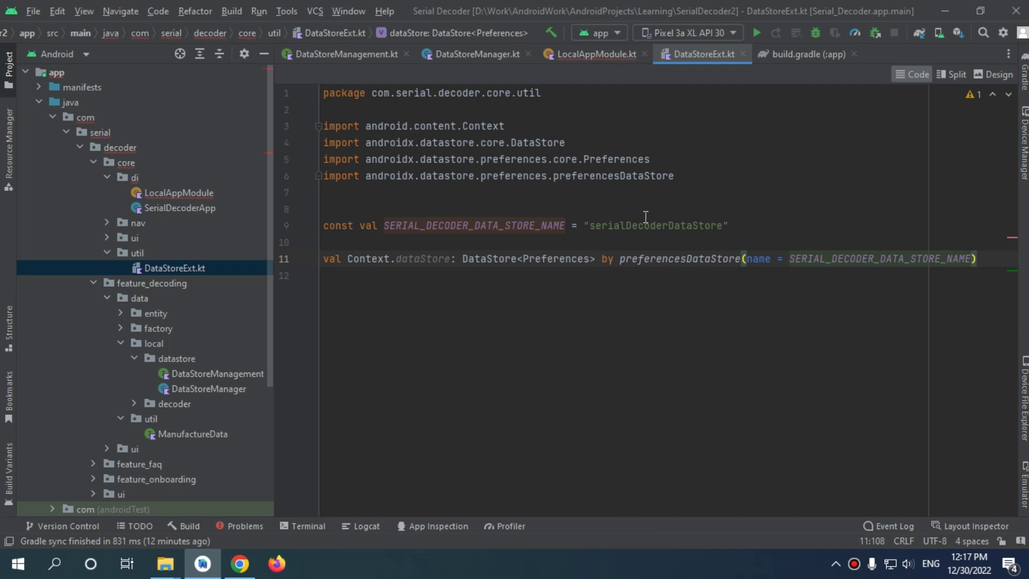
{"action": "left_click", "coordinate": [660, 226]}
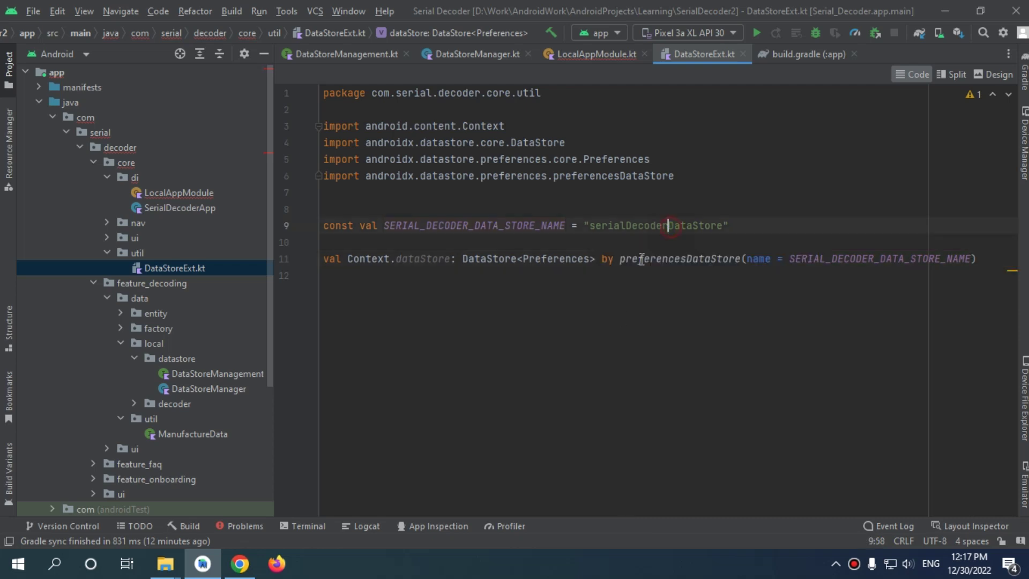
{"action": "mouse_move", "coordinate": [665, 226]}
{"action": "left_mouse_down"}
{"action": "mouse_move", "coordinate": [611, 225]}
{"action": "mouse_move", "coordinate": [664, 225]}
{"action": "left_mouse_up"}
{"action": "left_click", "coordinate": [667, 225]}
{"action": "type", "text": "Shared"}
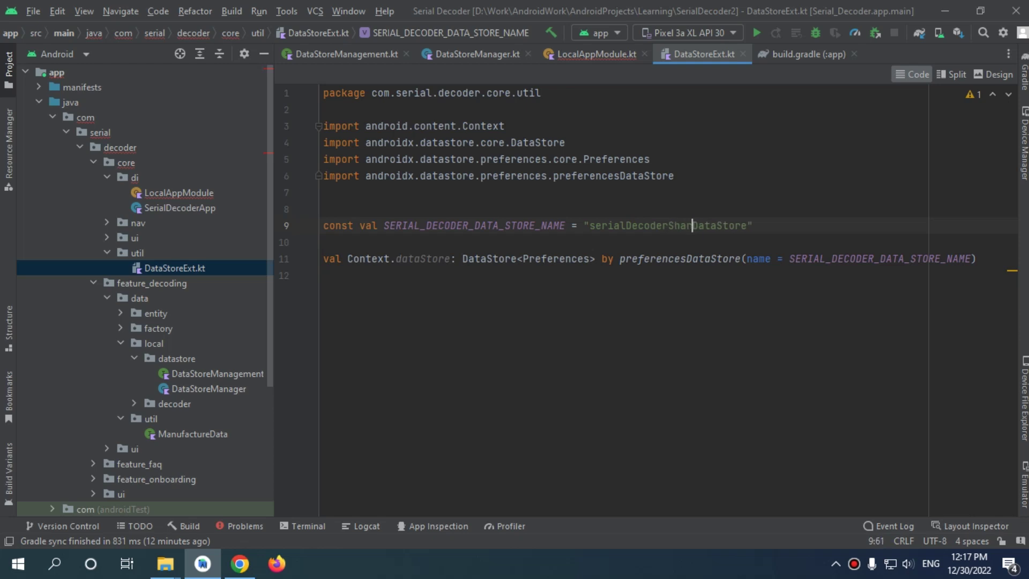
{"action": "key", "text": "BackSpace"}
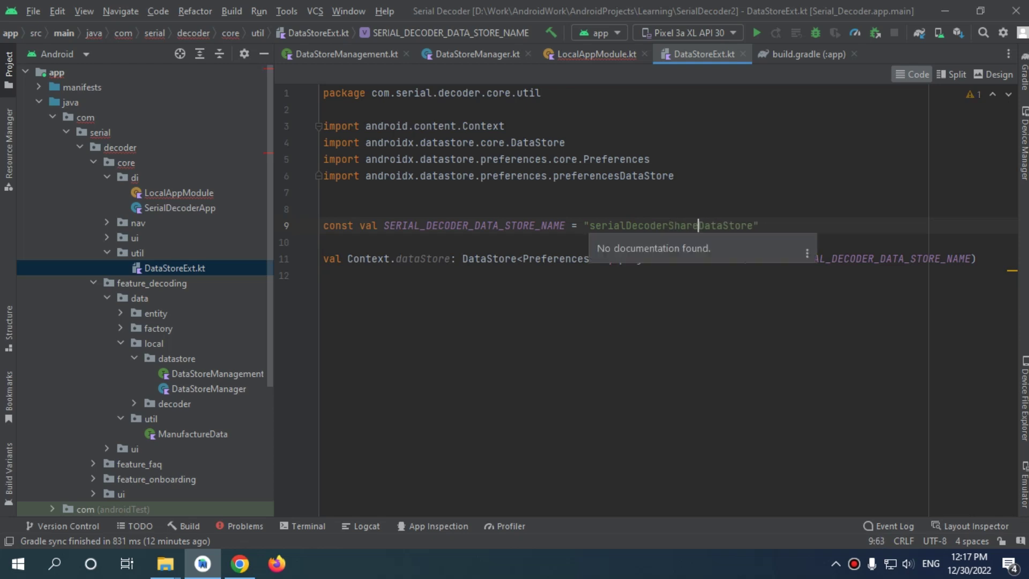
{"action": "key", "text": "BackSpace"}
{"action": "key", "text": "BackSpace"}
{"action": "key", "text": "BackSpace"}
{"action": "type", "text": "Preference"}
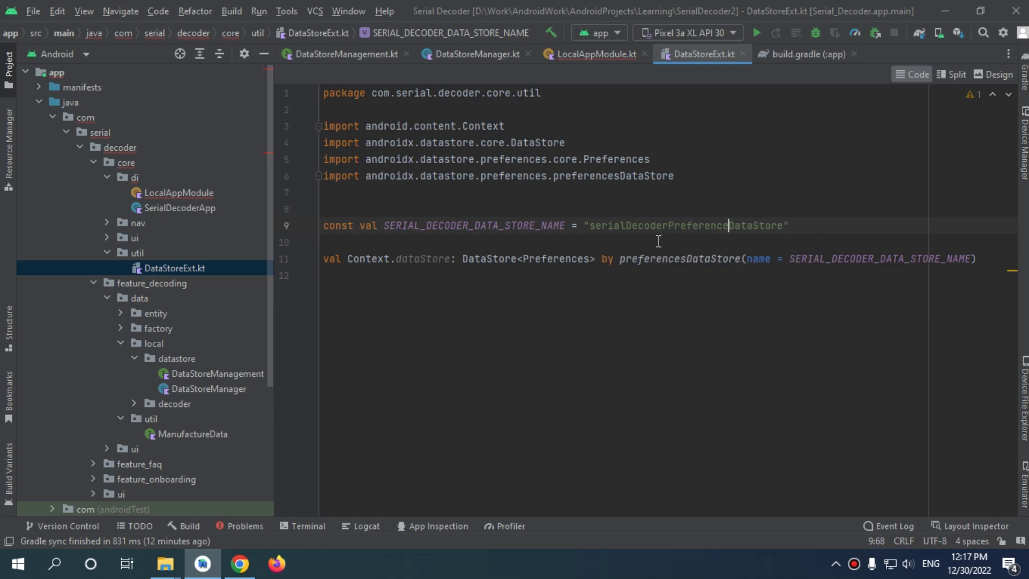
{"action": "left_click", "coordinate": [658, 241]}
Confirm context.dataStore now resolves in LocalAppModule.kt, then show DataStoreManager.kt
{"action": "left_click", "coordinate": [597, 54]}
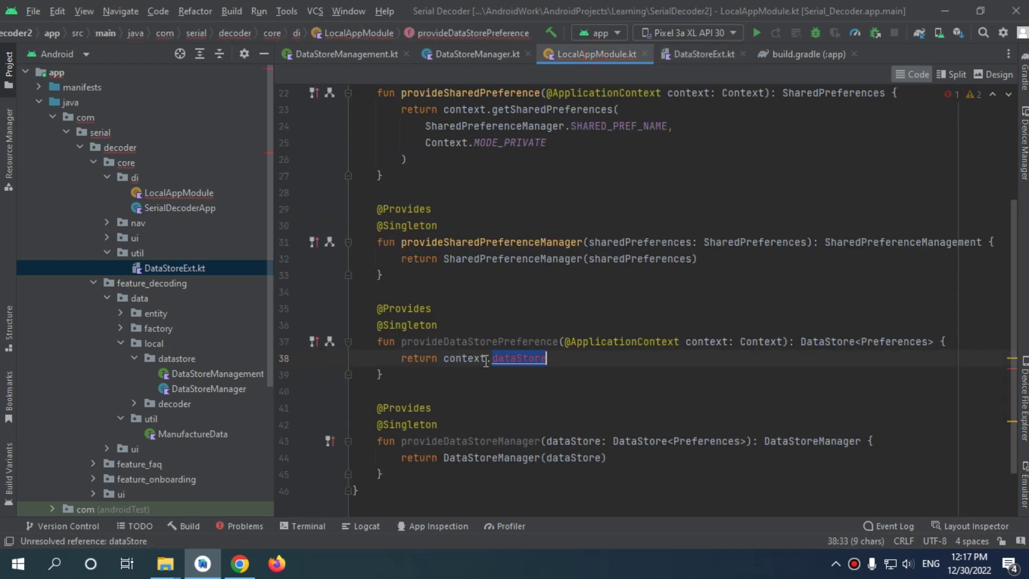
{"action": "left_click", "coordinate": [503, 358]}
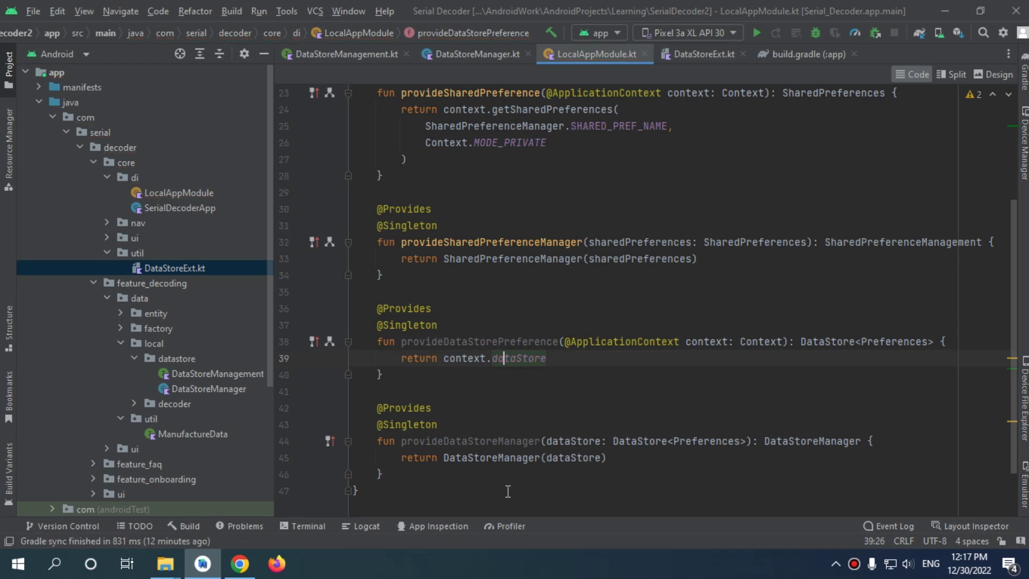
{"action": "left_click", "coordinate": [552, 380]}
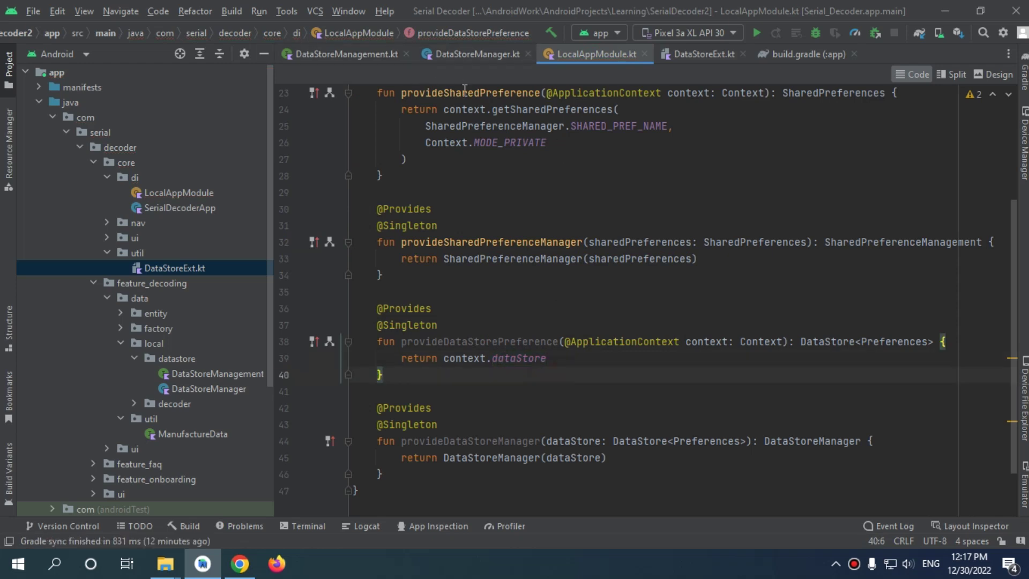
{"action": "left_click", "coordinate": [477, 55]}
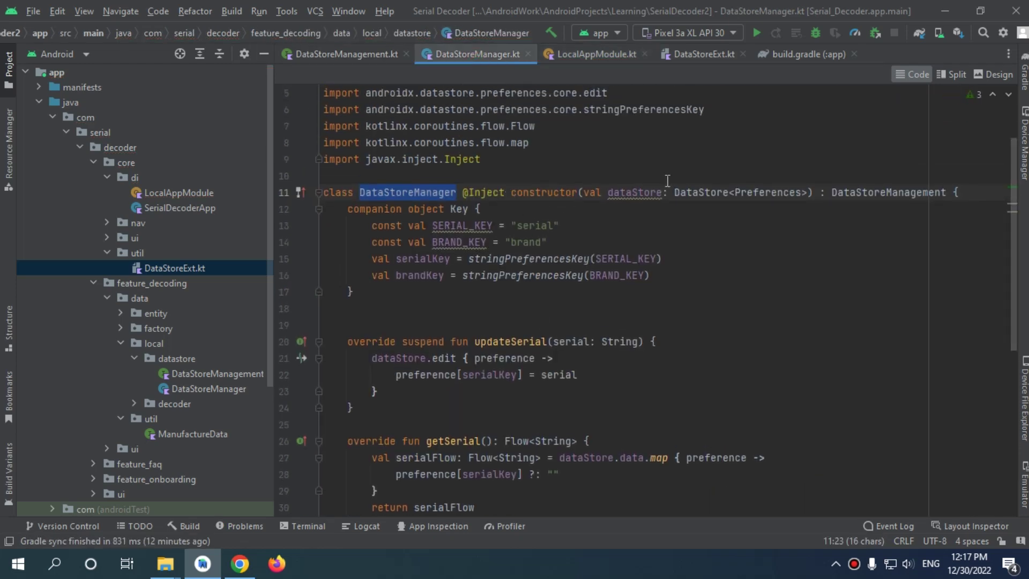
Run Clean Project, then Rebuild Project, from the Build menu
{"action": "left_click", "coordinate": [426, 192]}
{"action": "left_click", "coordinate": [232, 10]}
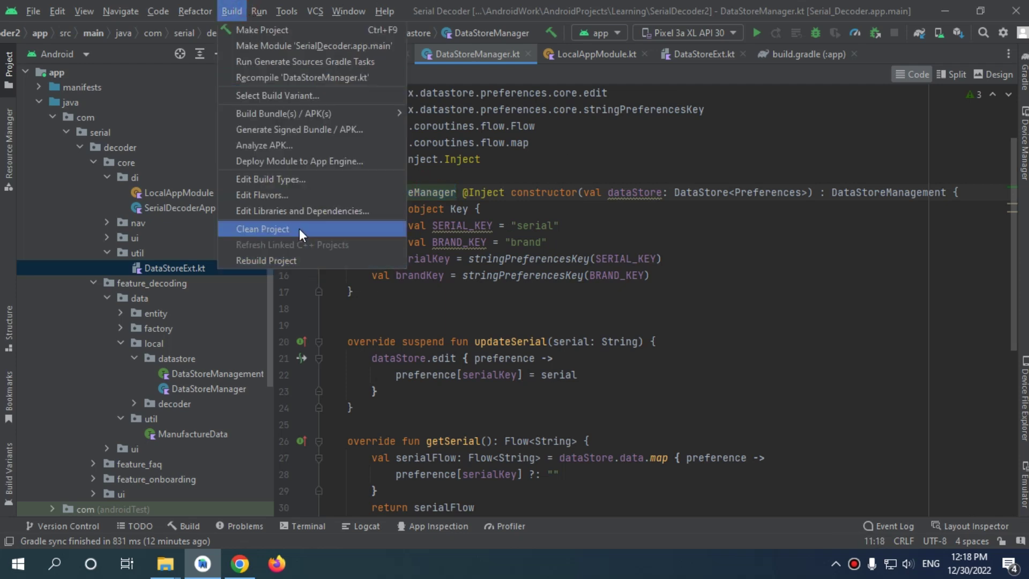
{"action": "left_click", "coordinate": [299, 228]}
{"action": "left_click", "coordinate": [237, 14]}
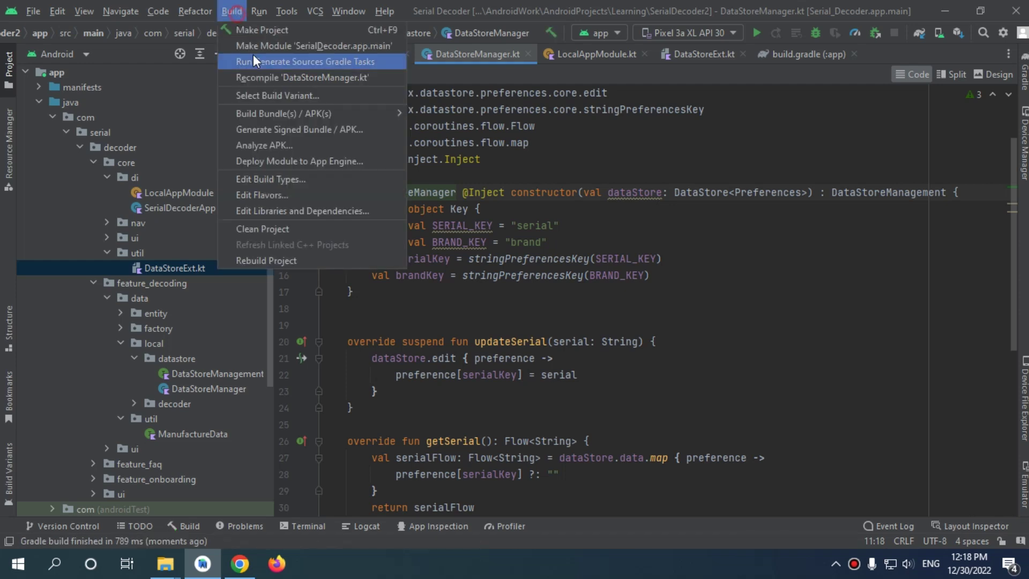
{"action": "left_click", "coordinate": [290, 259]}
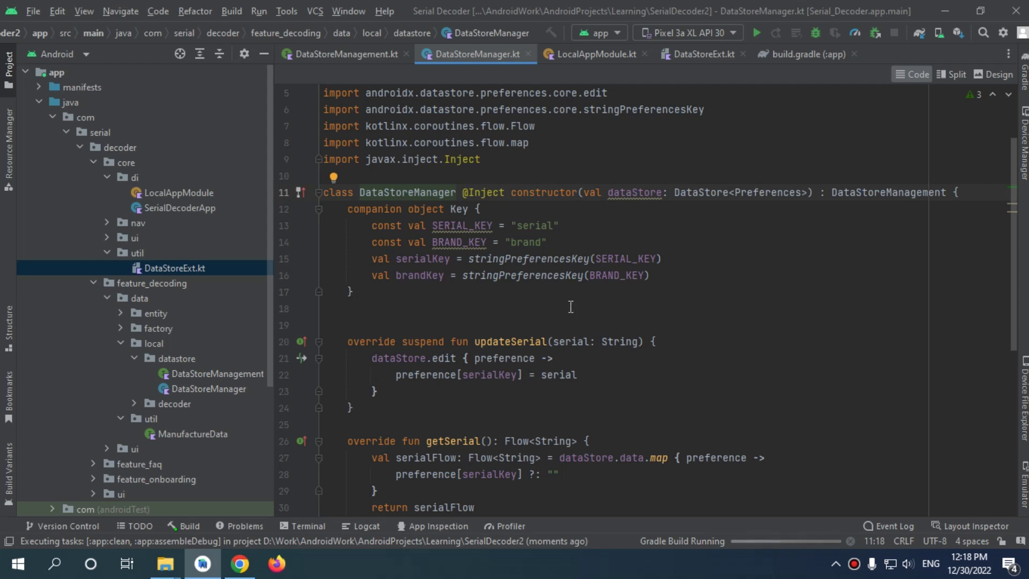
Remove the name Key from DataStoreManager's companion object and inspect its preference keys
{"action": "double_click", "coordinate": [459, 209]}
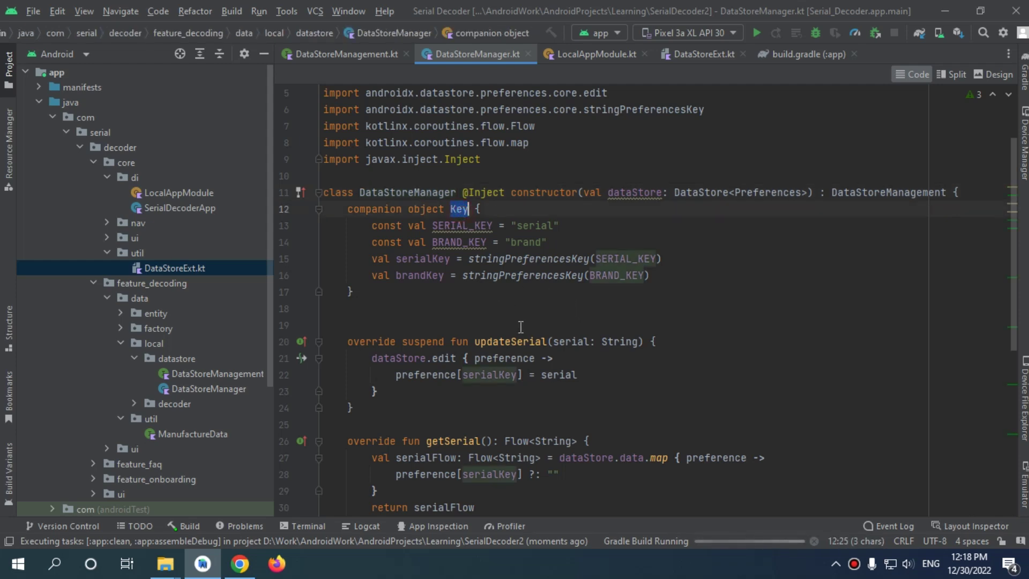
{"action": "key", "text": "BackSpace"}
{"action": "key", "text": "BackSpace"}
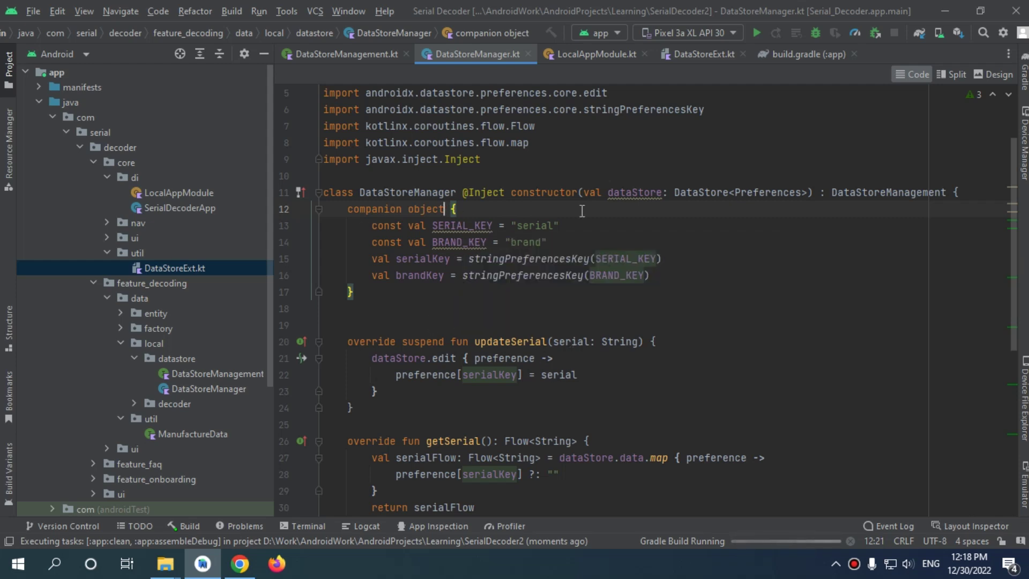
{"action": "left_click", "coordinate": [585, 9]}
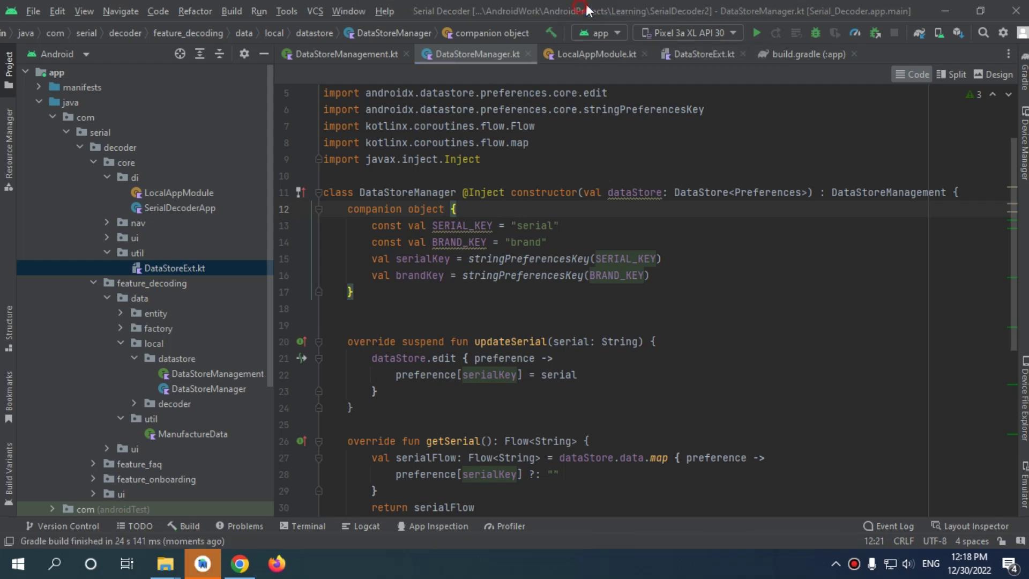
{"action": "left_click", "coordinate": [593, 259]}
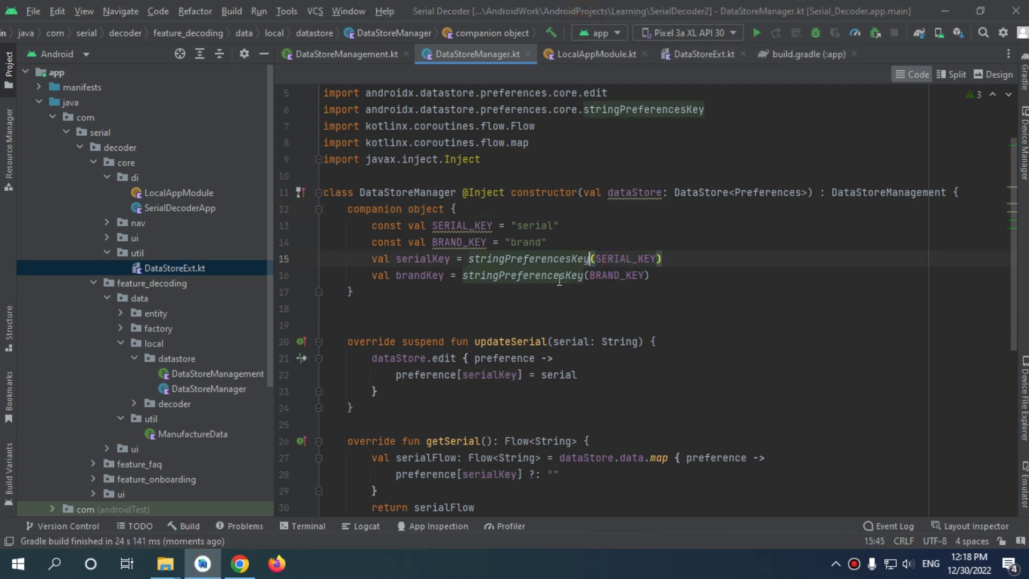
{"action": "left_click", "coordinate": [447, 259]}
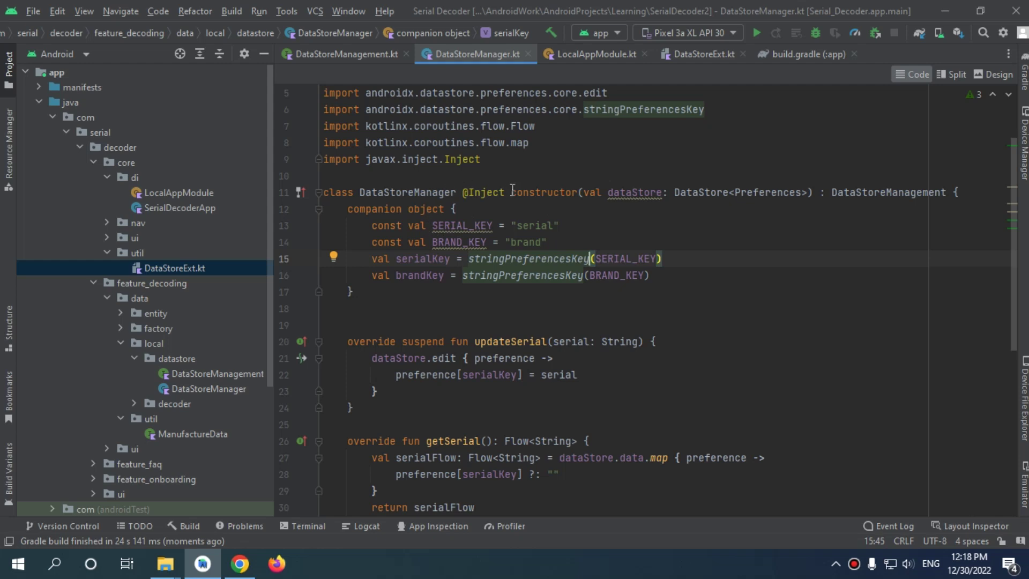